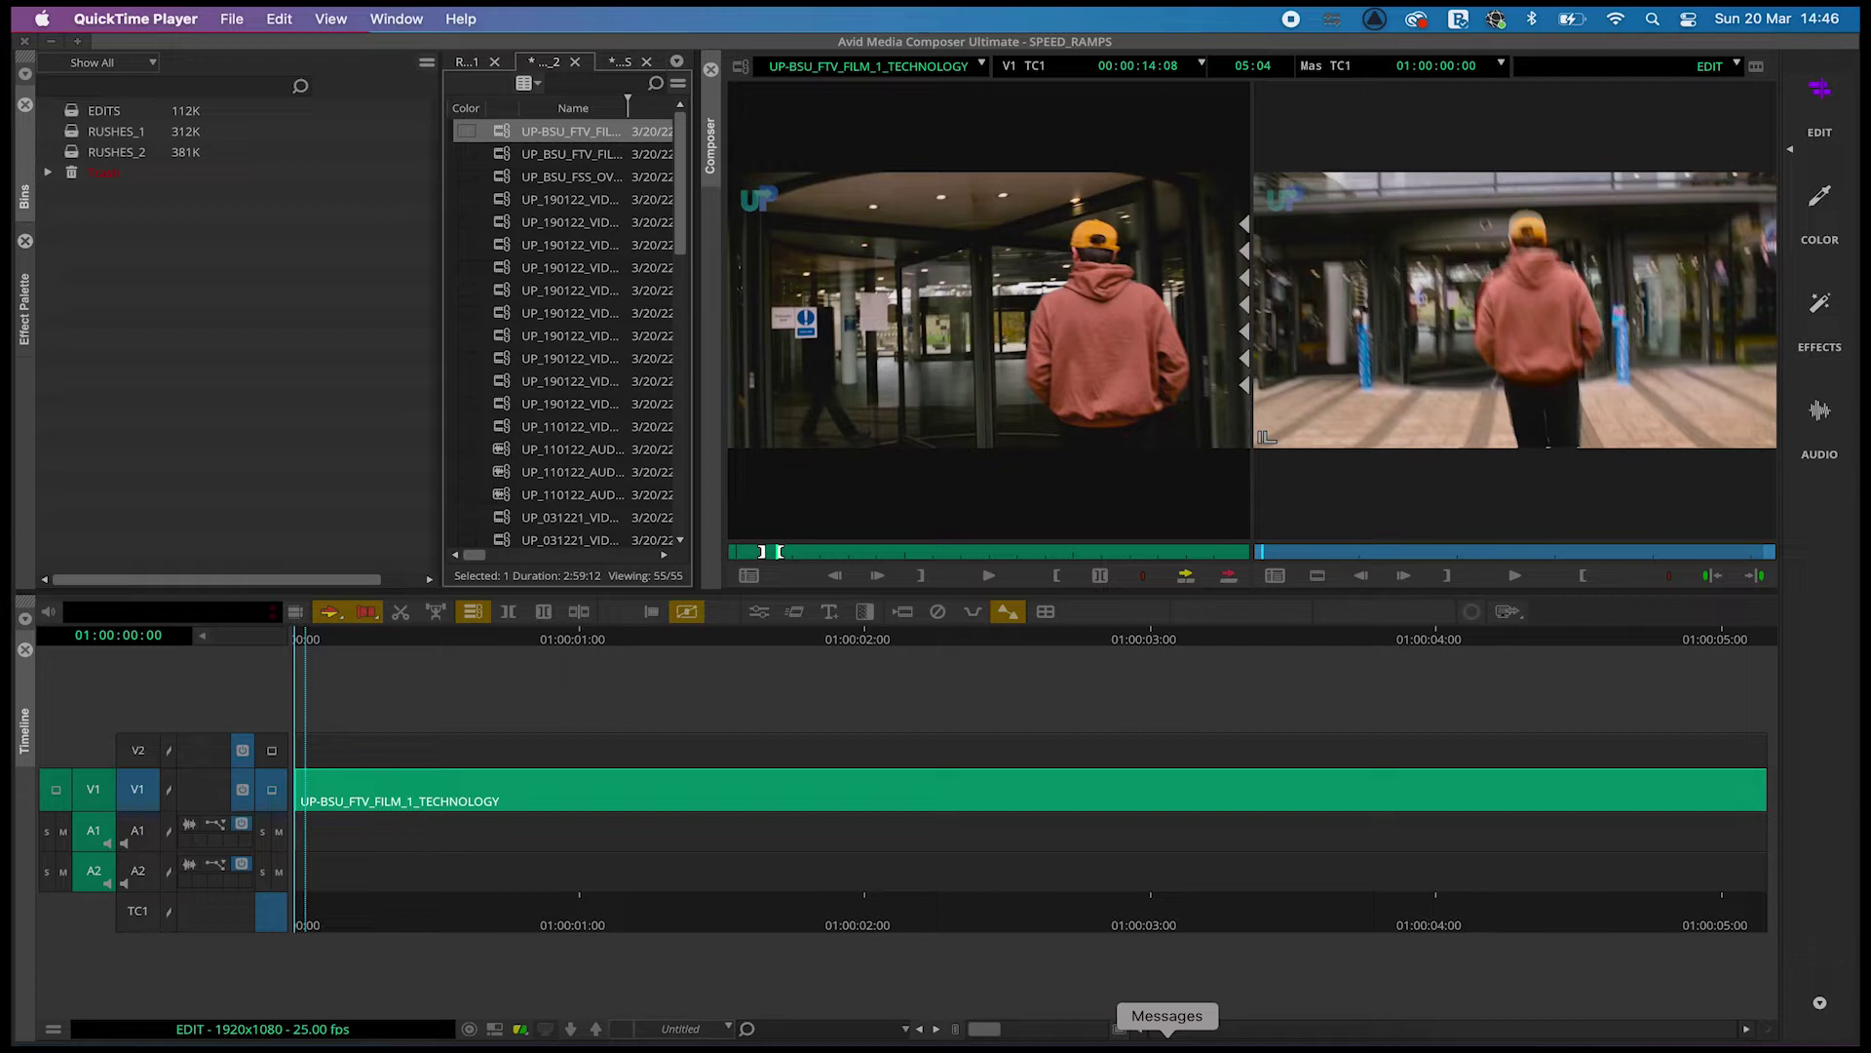
- Scrub and play the sequence to preview the clip, then return to its start
left_click_drag(376, 643, 96, 662)
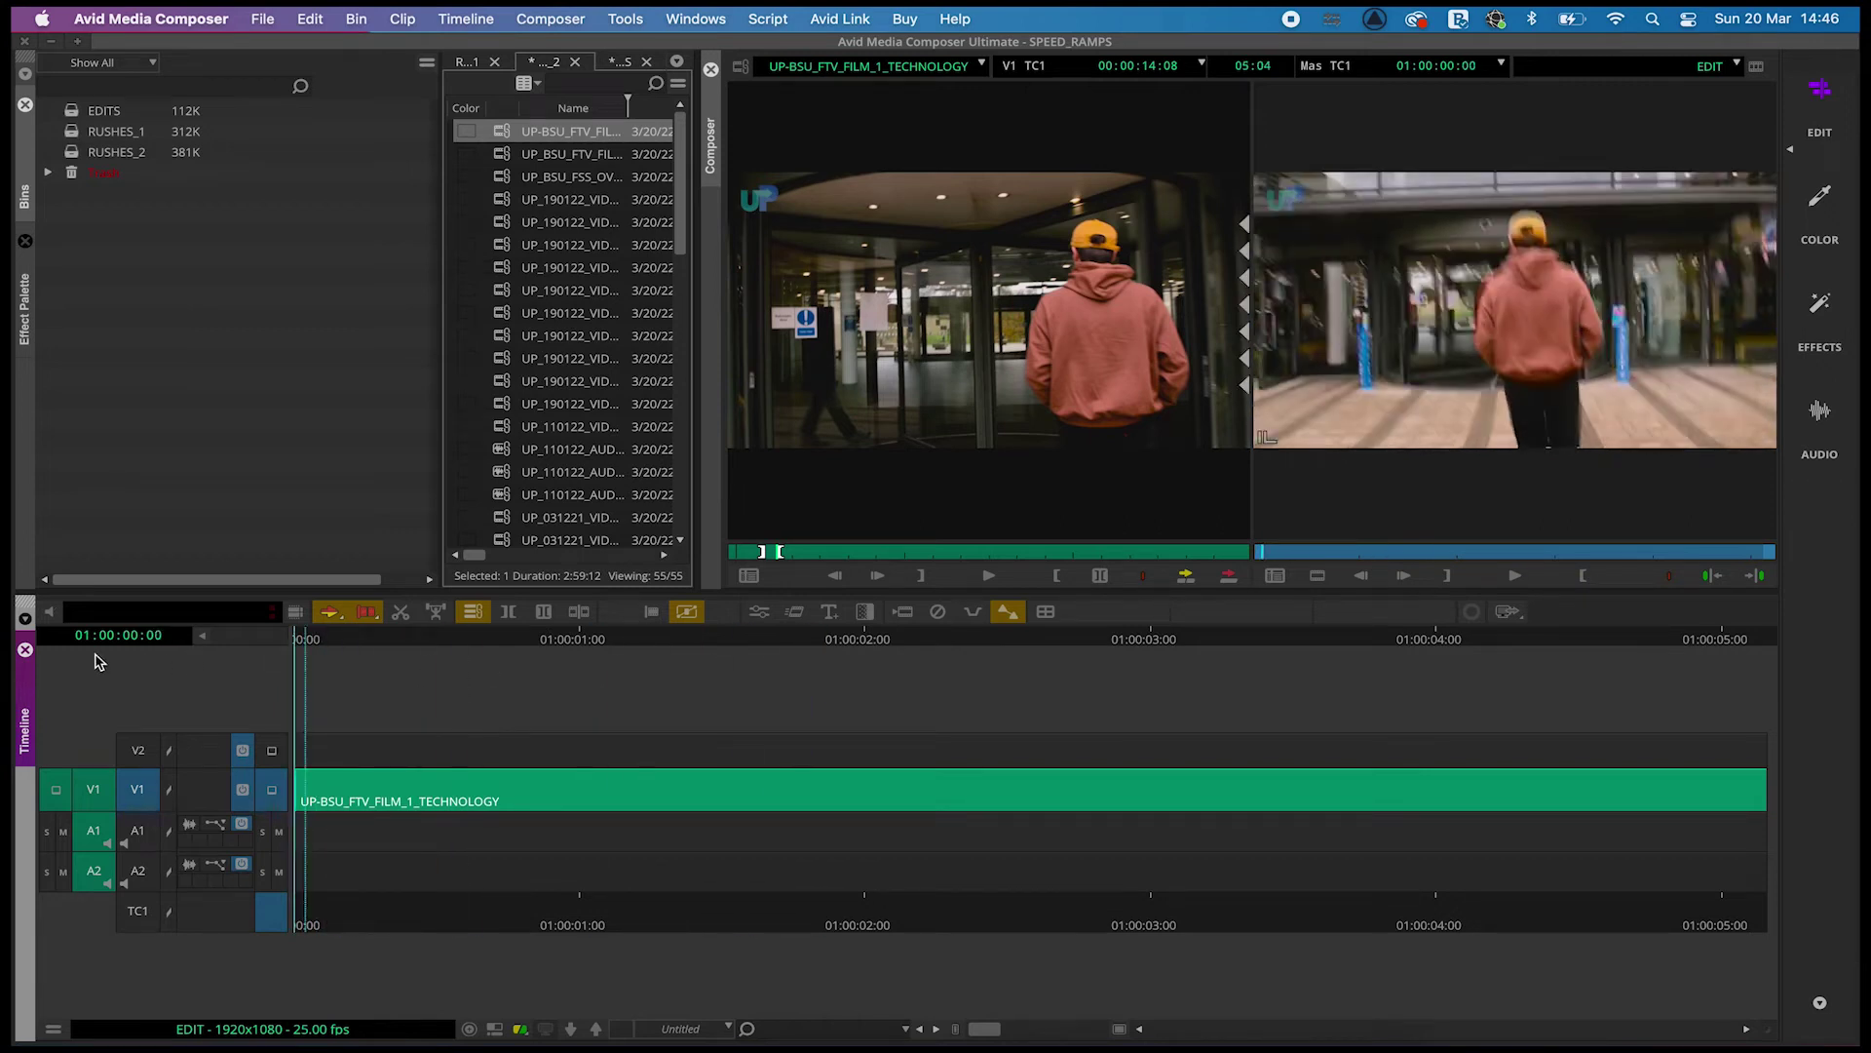
key("space")
key("space")
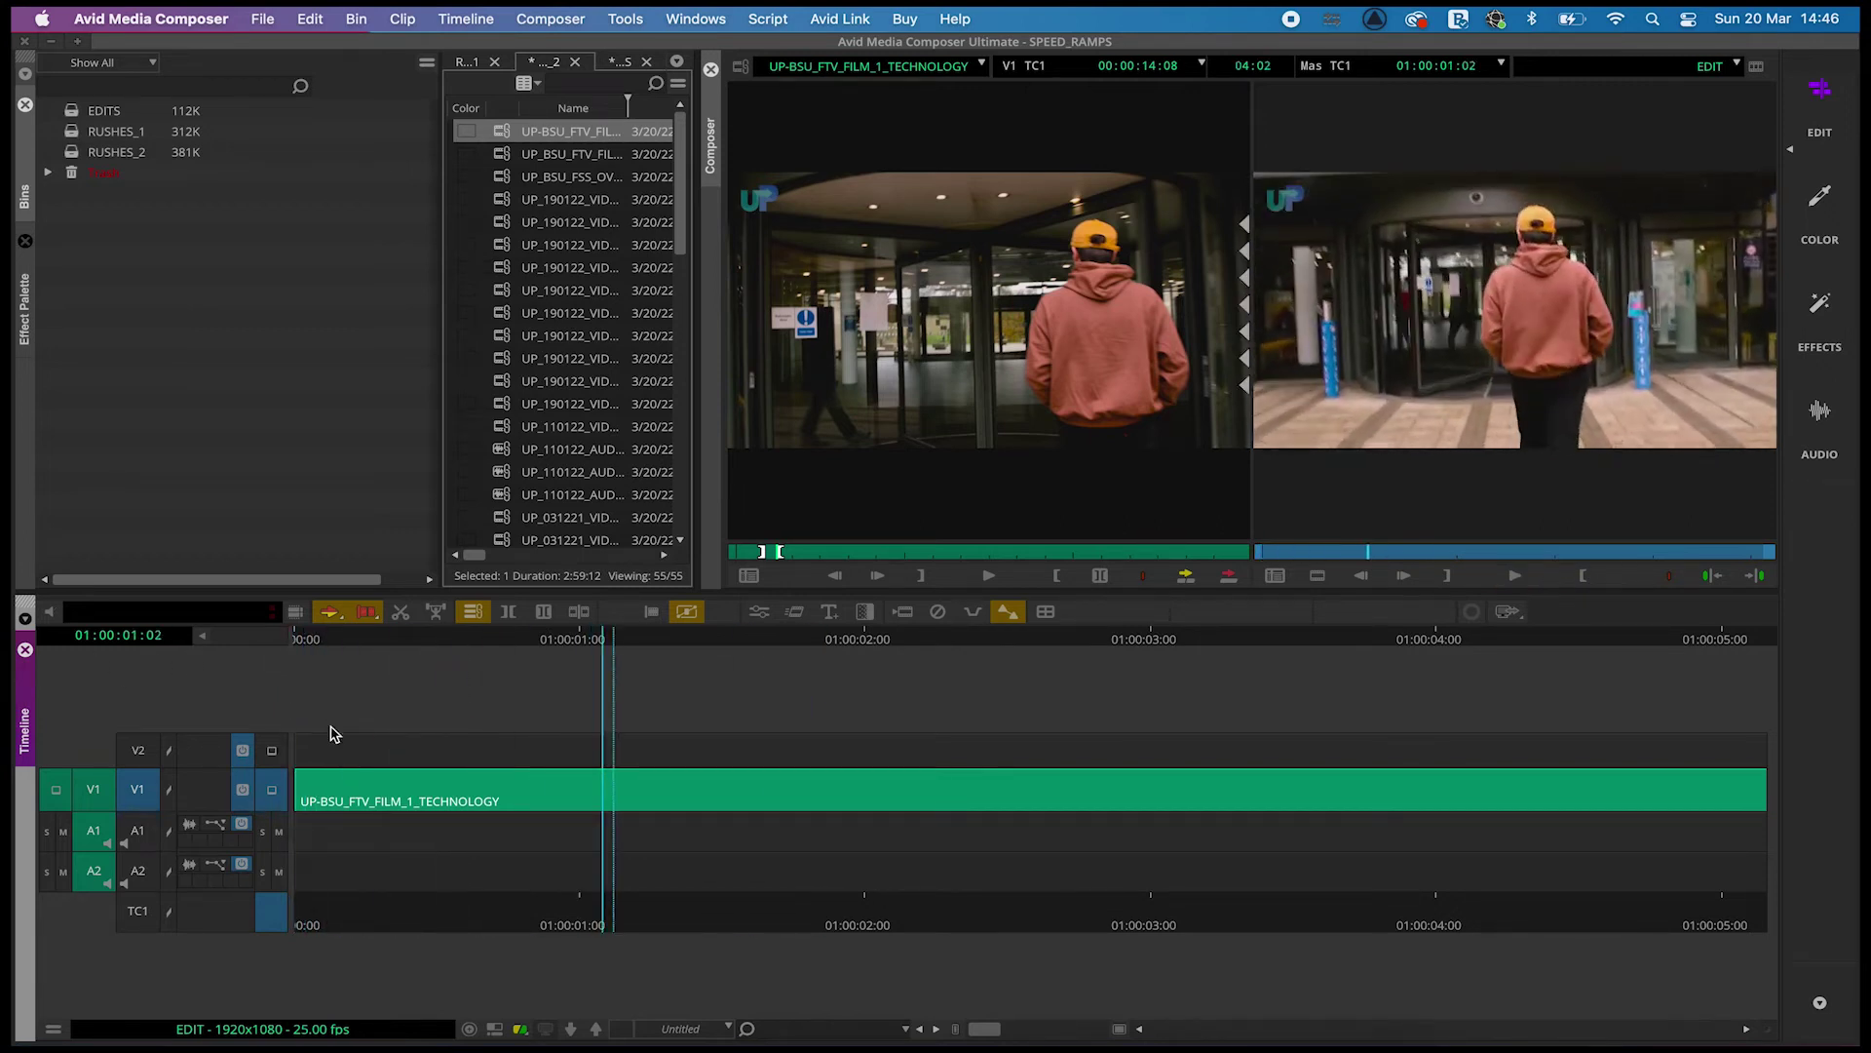
left_click_drag(371, 645, 144, 641)
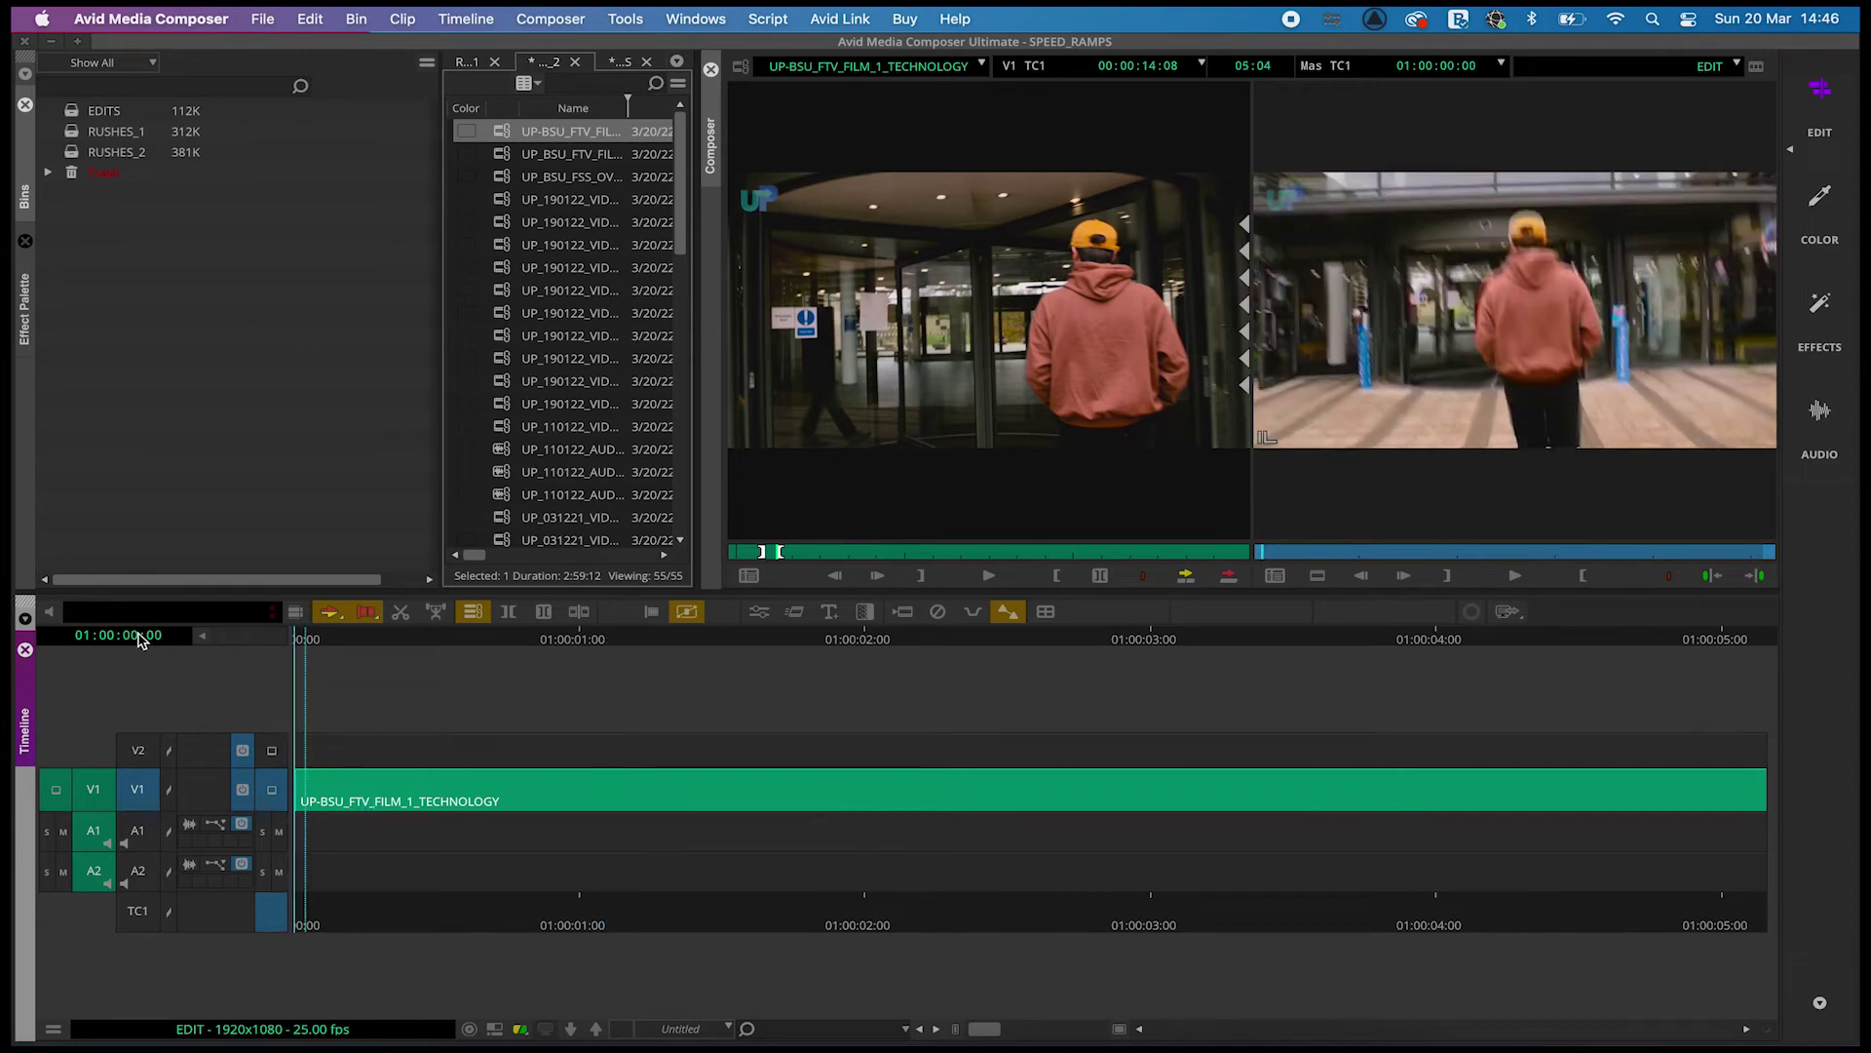
- Drag the Timewarp effect from the Effect Palette onto the V1 clip
left_click(23, 305)
left_click(351, 183)
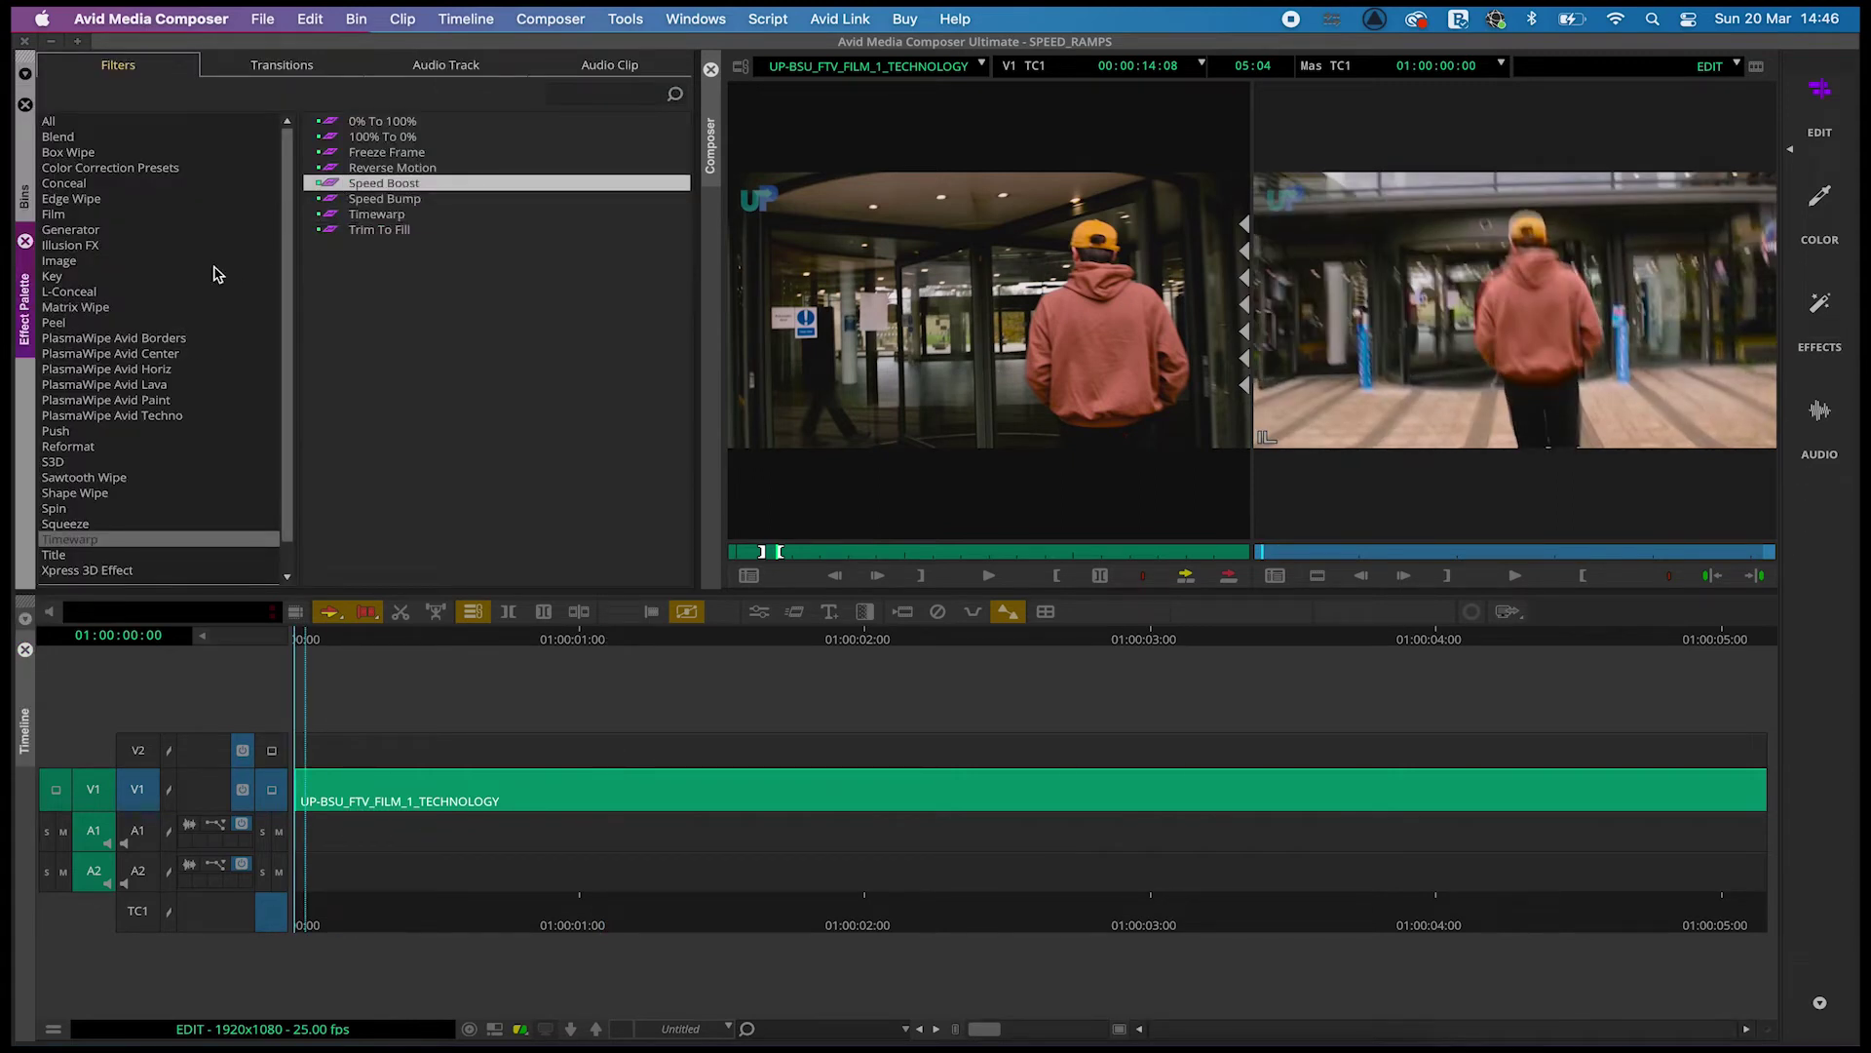
scroll(122, 224, "down", 2)
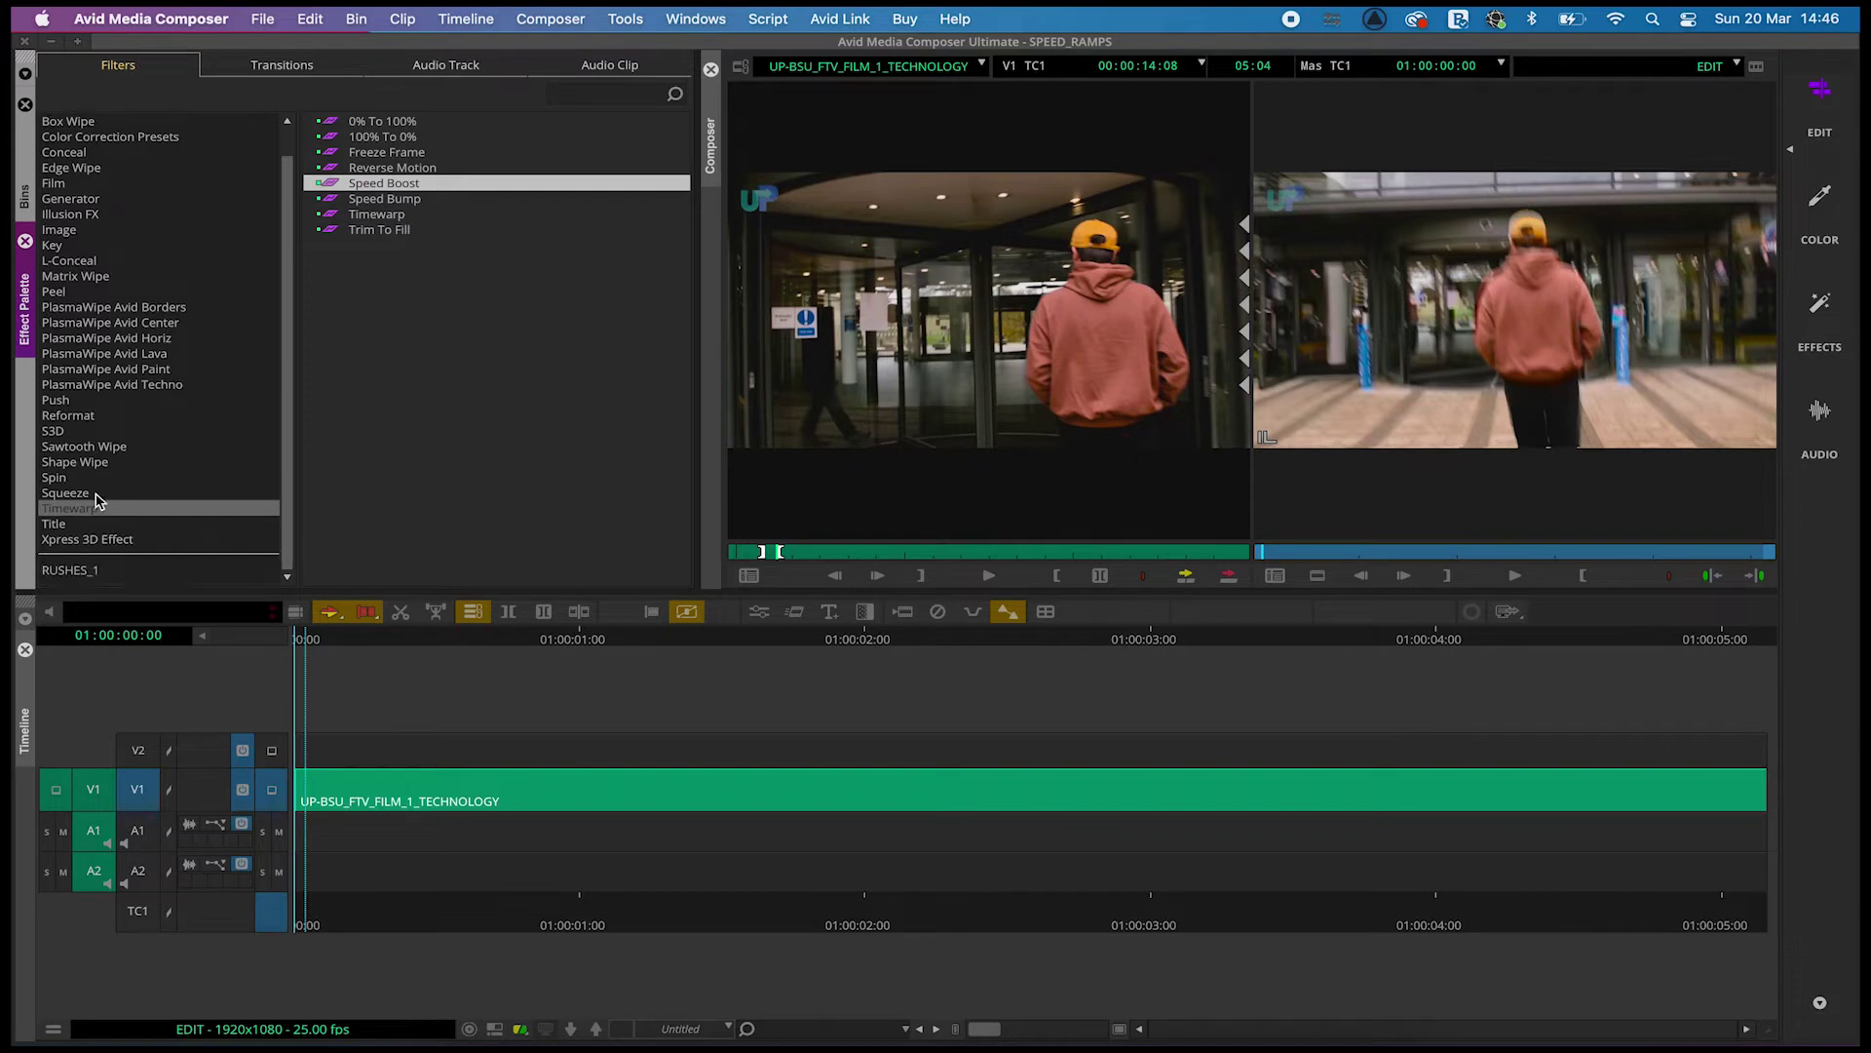
left_click(97, 505)
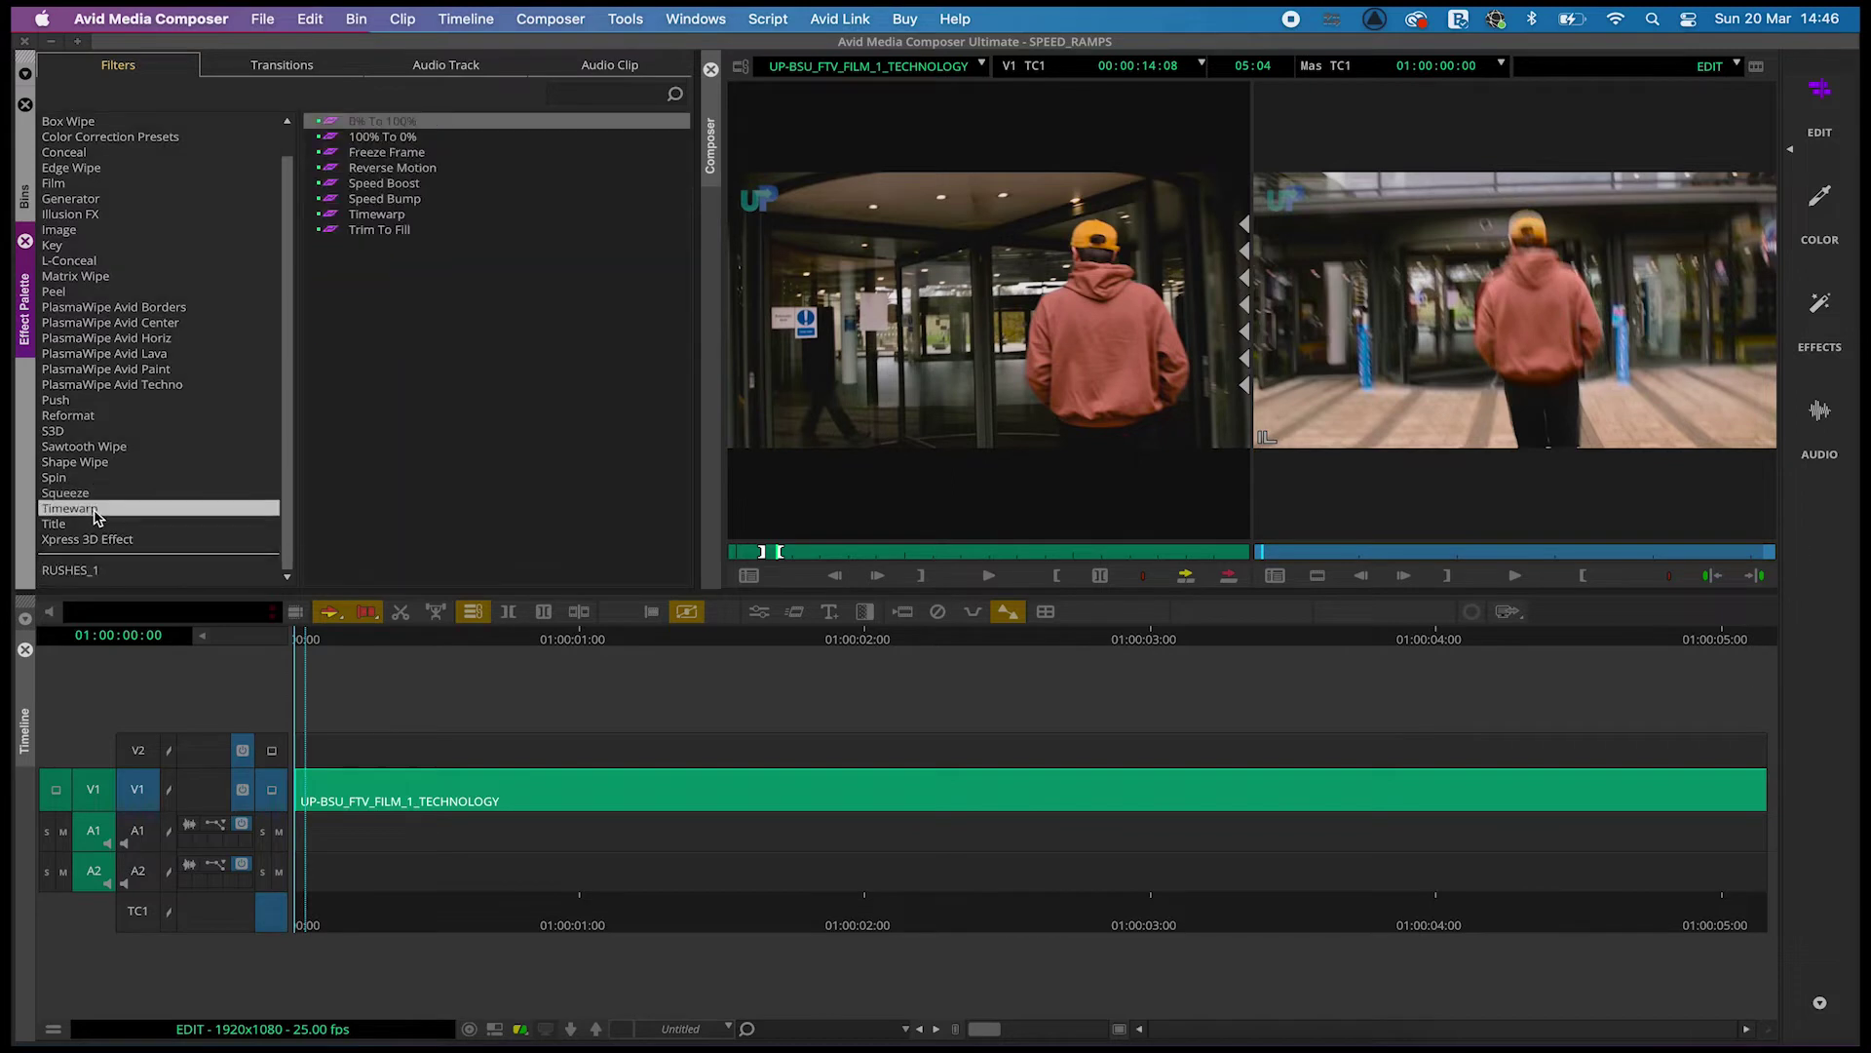
left_click(341, 216)
left_click_drag(328, 218, 903, 795)
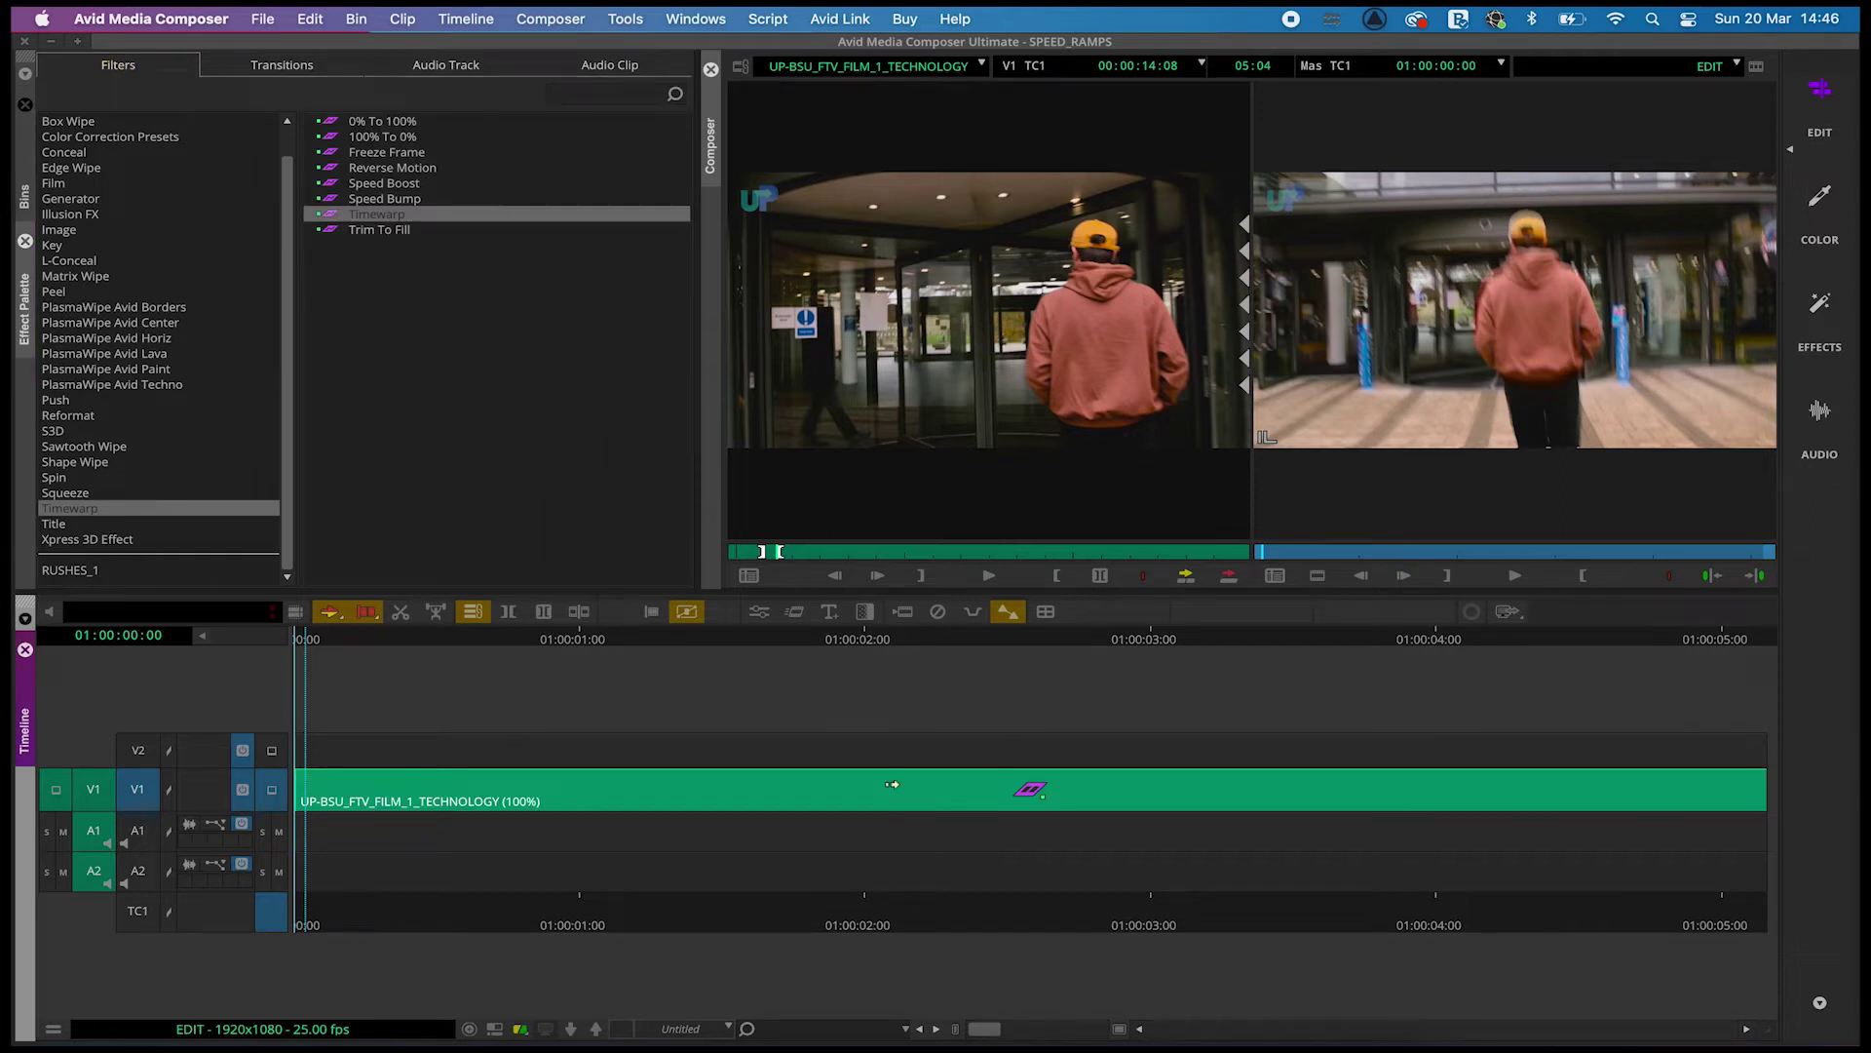
- Open the Motion Effect Editor beside the monitors with the Timewarp speed graph showing
left_click(795, 617)
left_click_drag(744, 293, 450, 127)
left_click(112, 187)
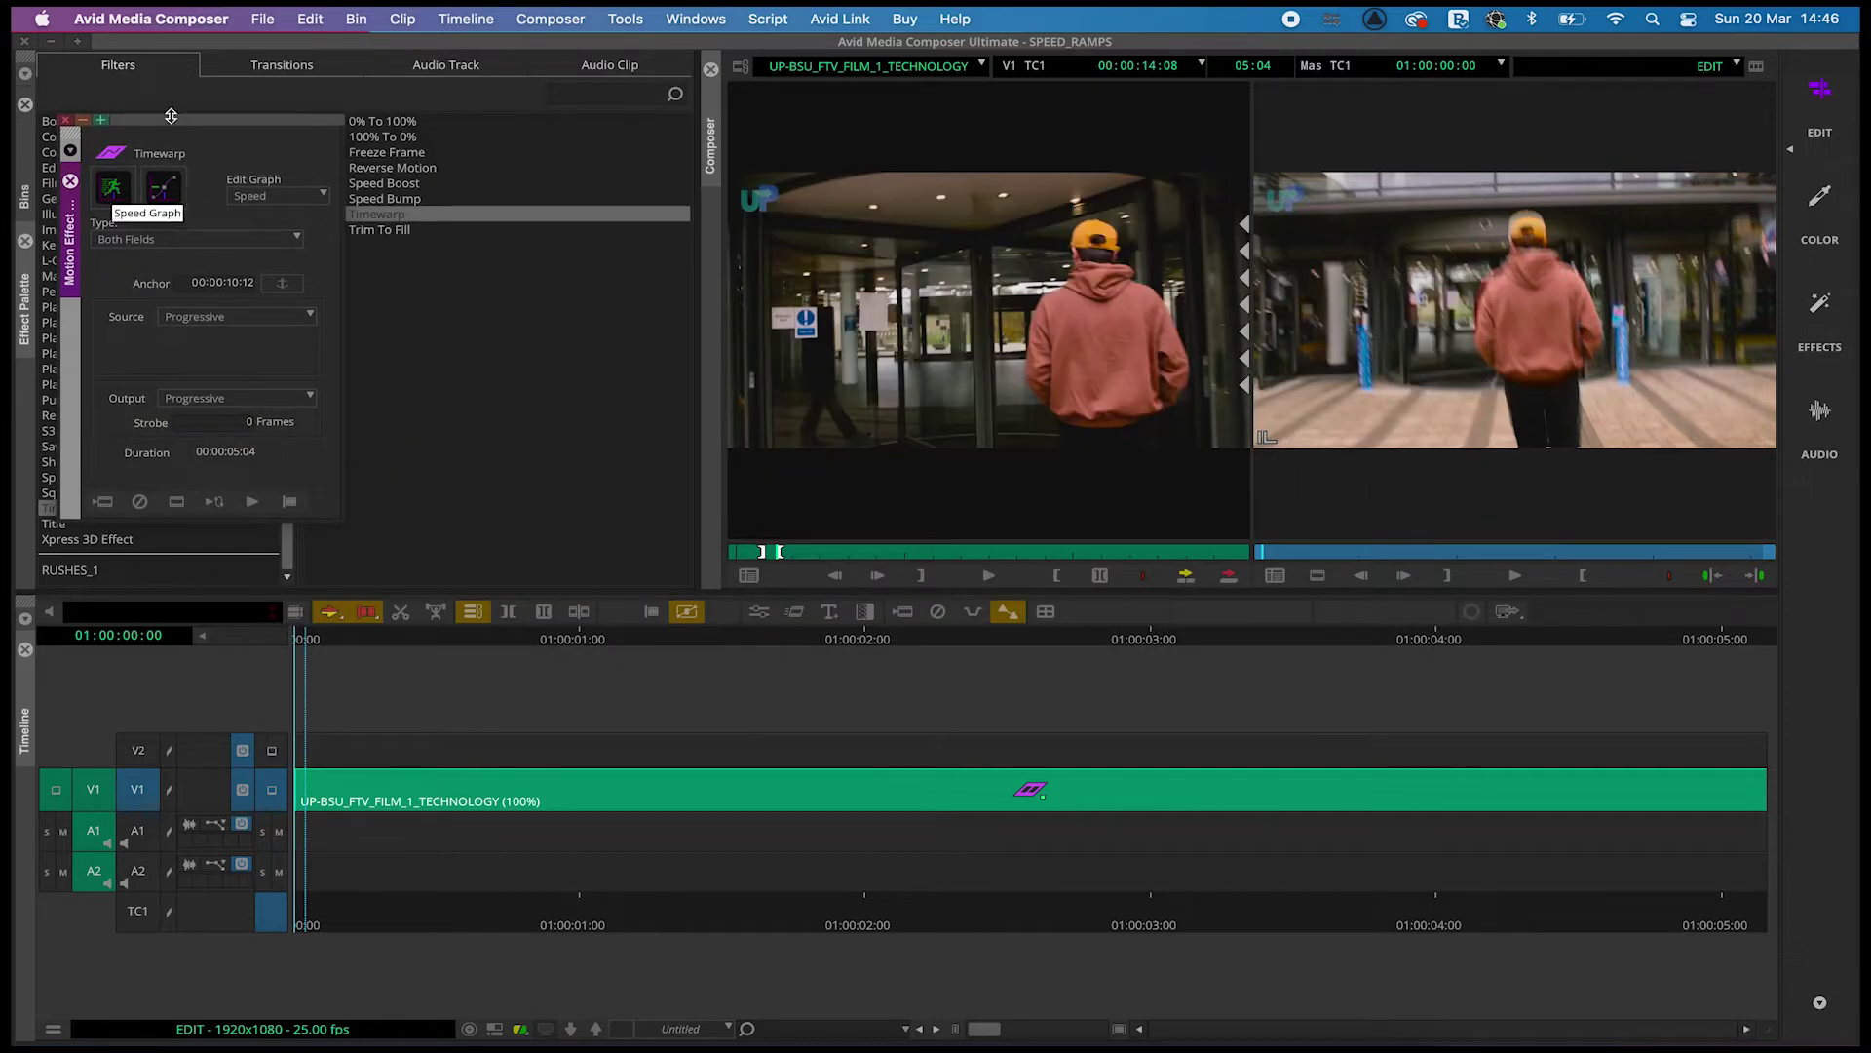
left_click_drag(179, 121, 283, 140)
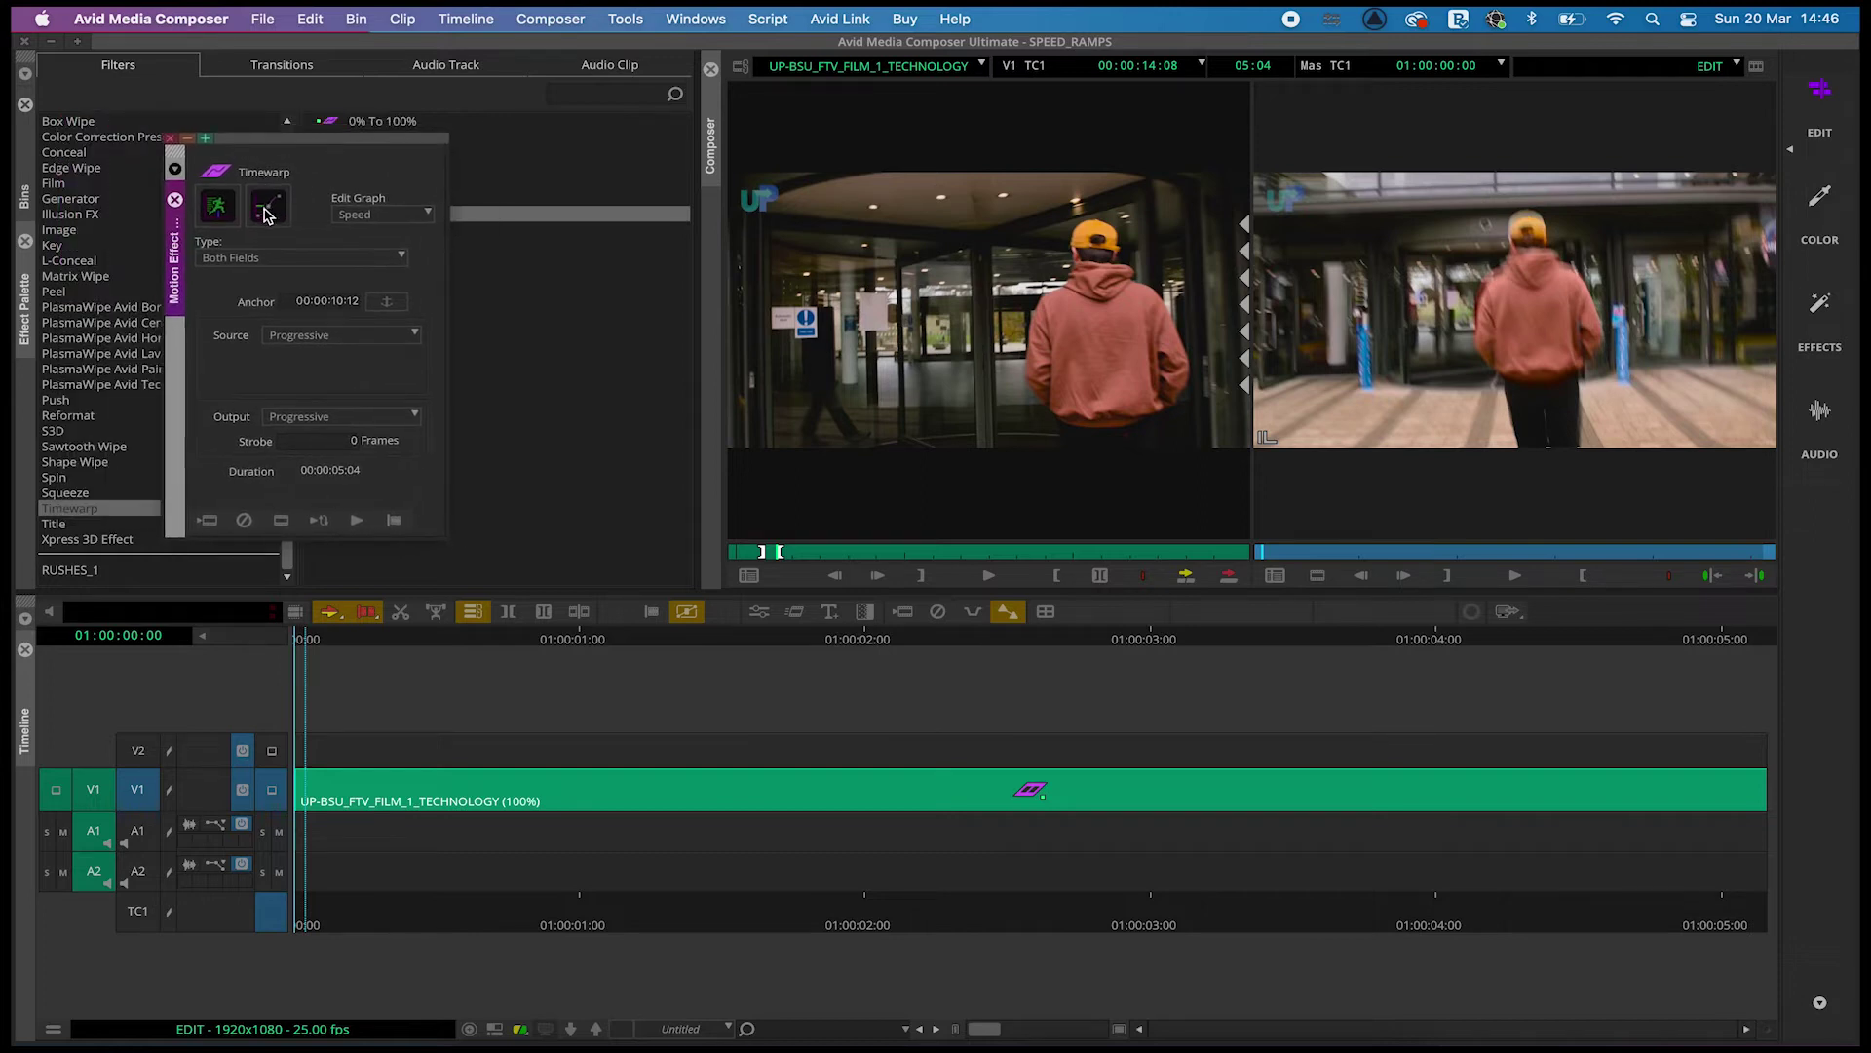
left_click(220, 212)
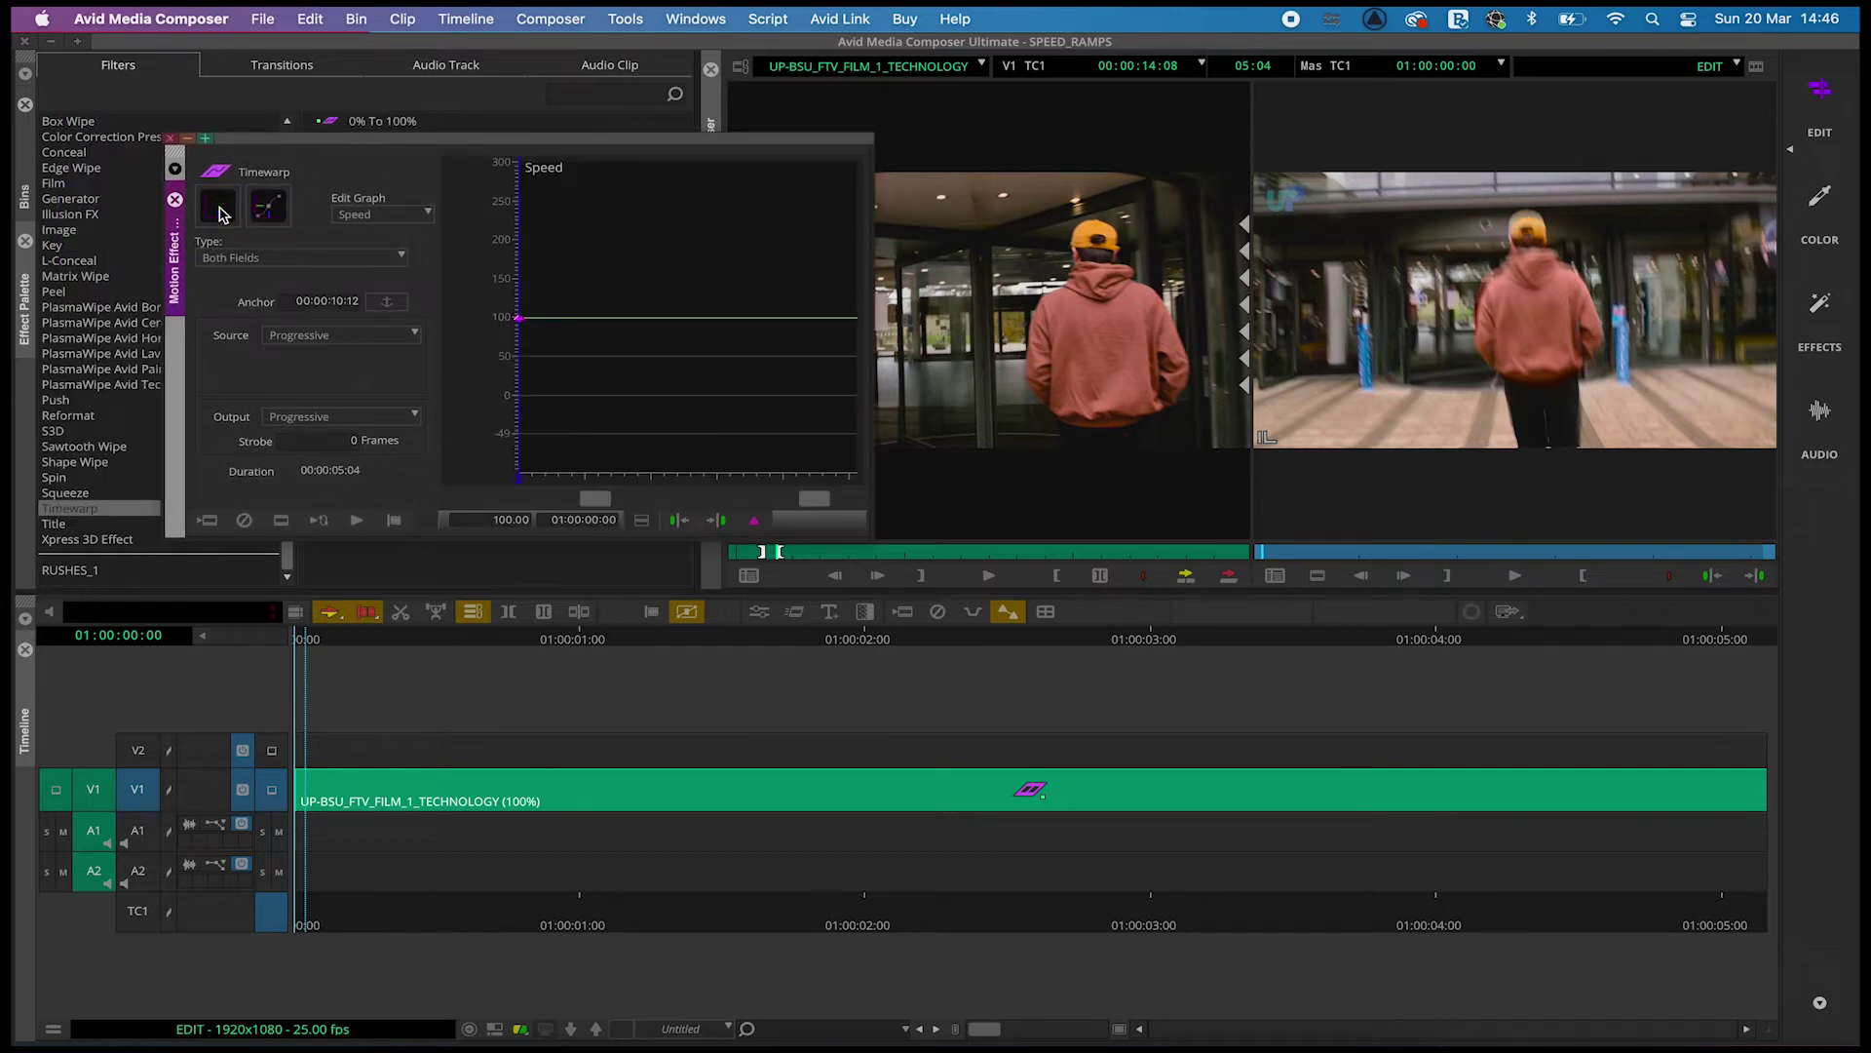
left_click_drag(560, 148, 551, 146)
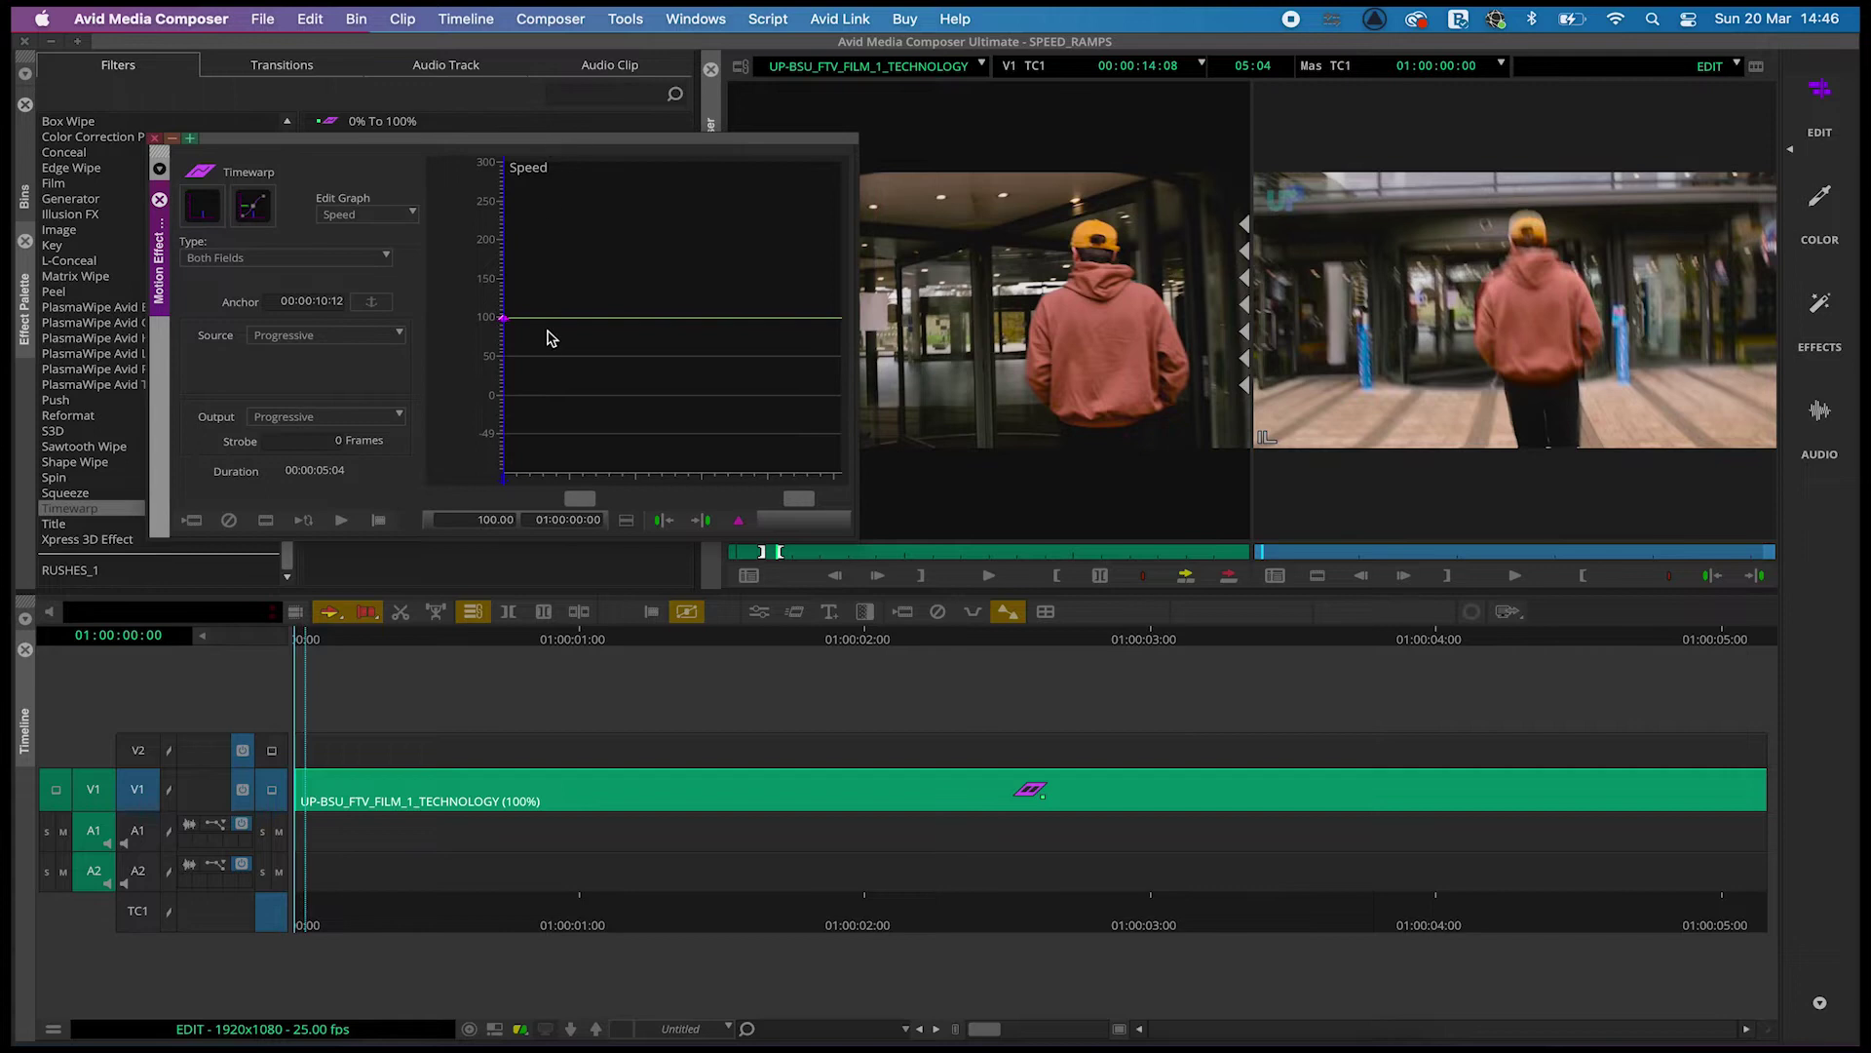
- Lower the speed keyframe from 100 to 50 and play back the half-speed clip
left_click_drag(504, 324, 506, 363)
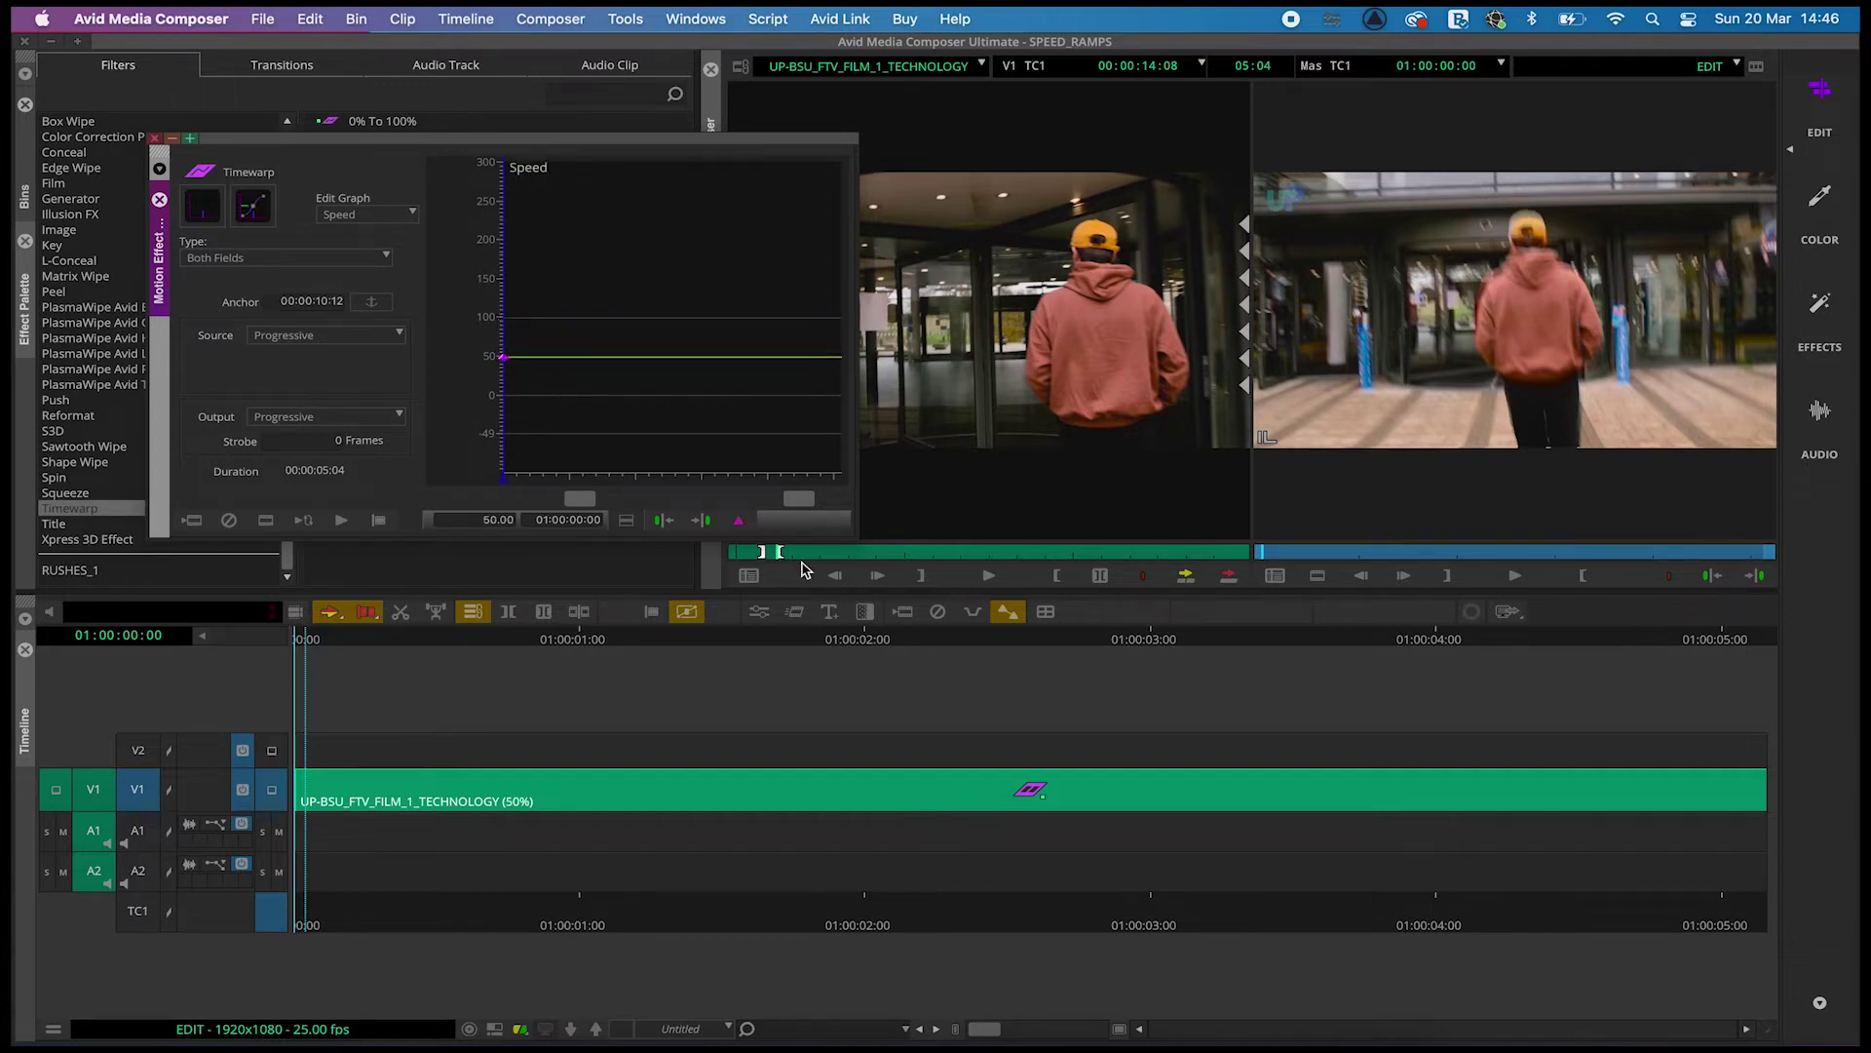
key("space")
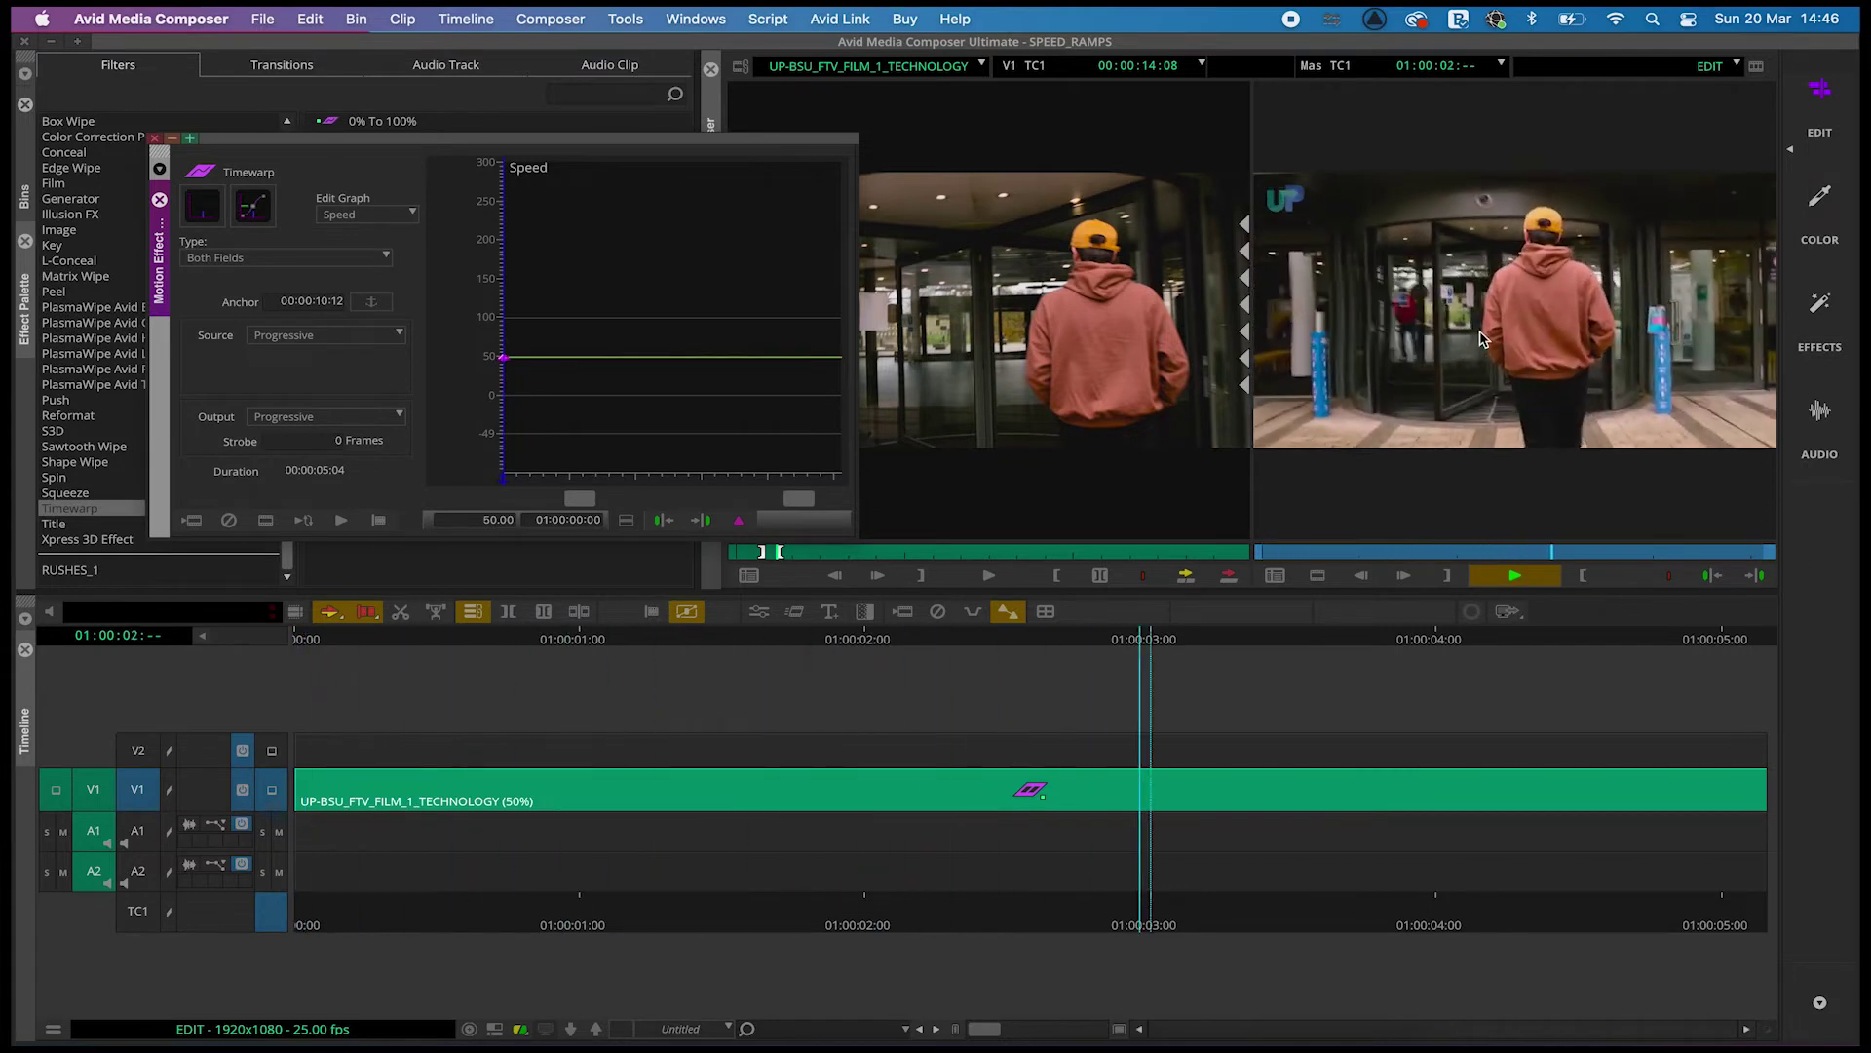
key("space")
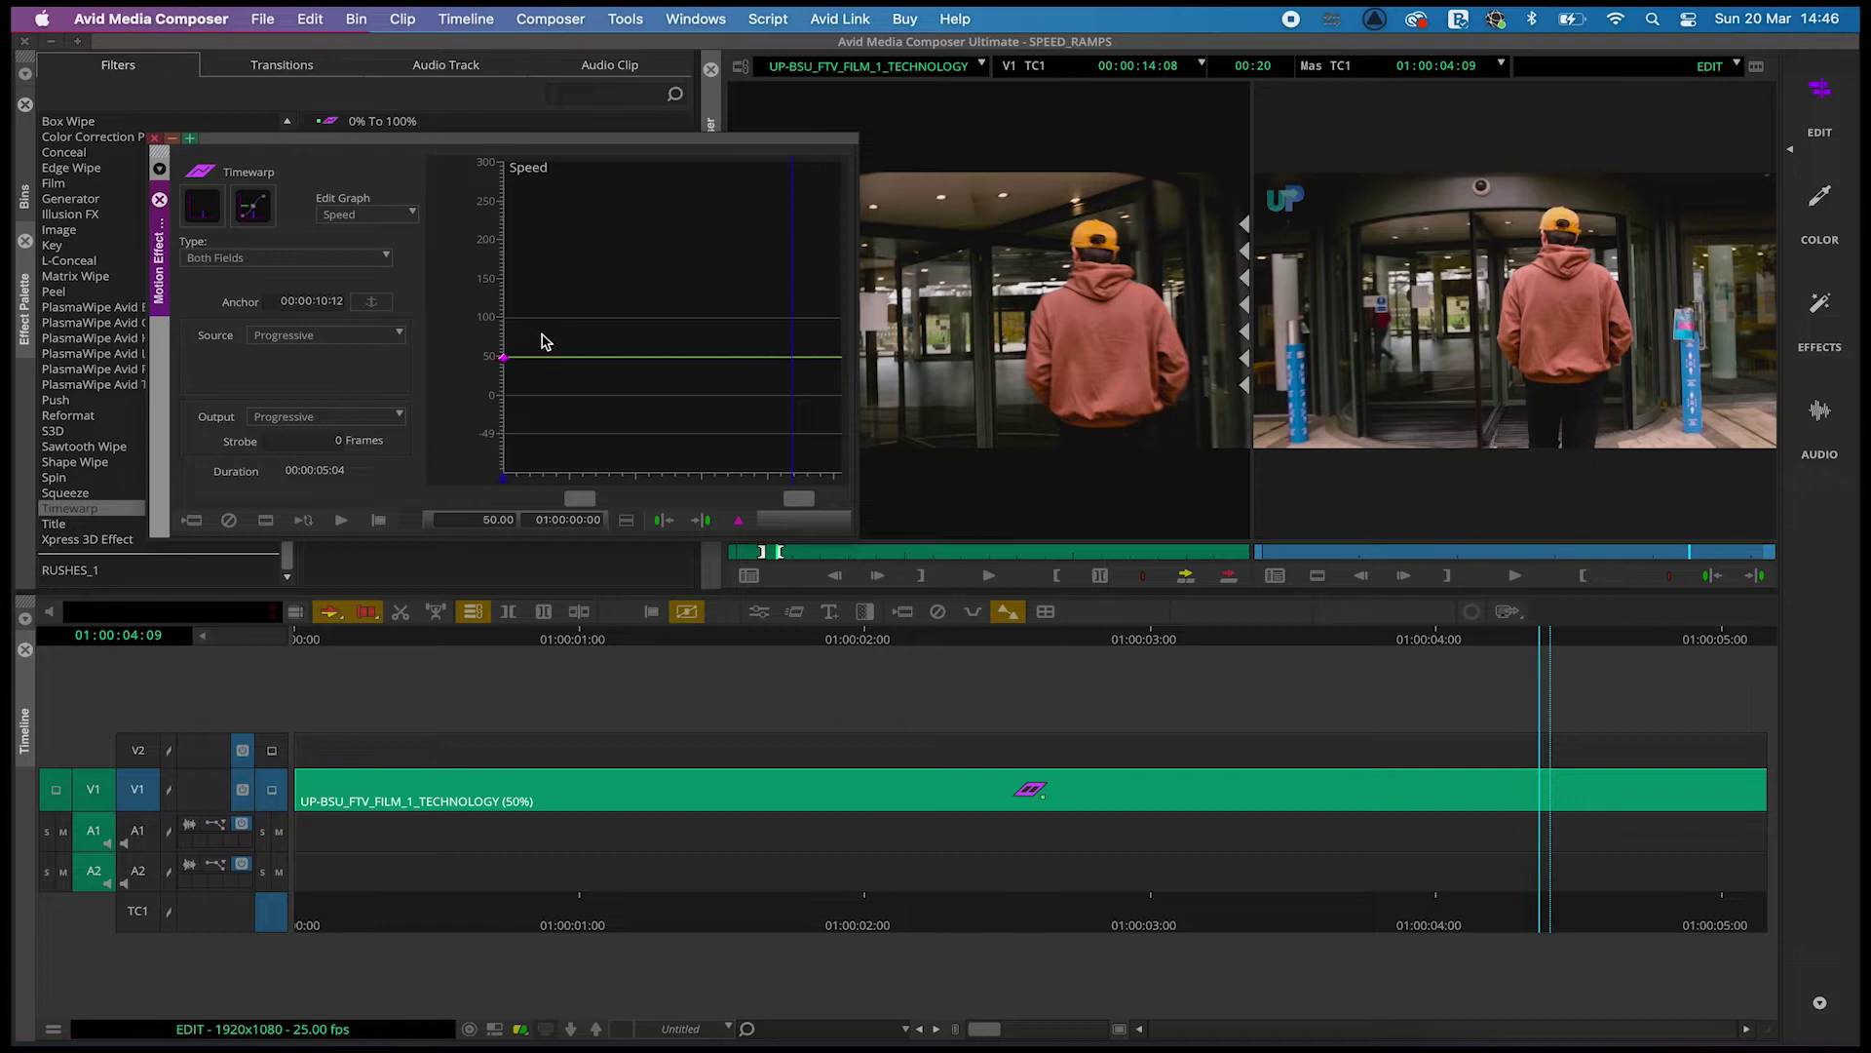
left_click(298, 639)
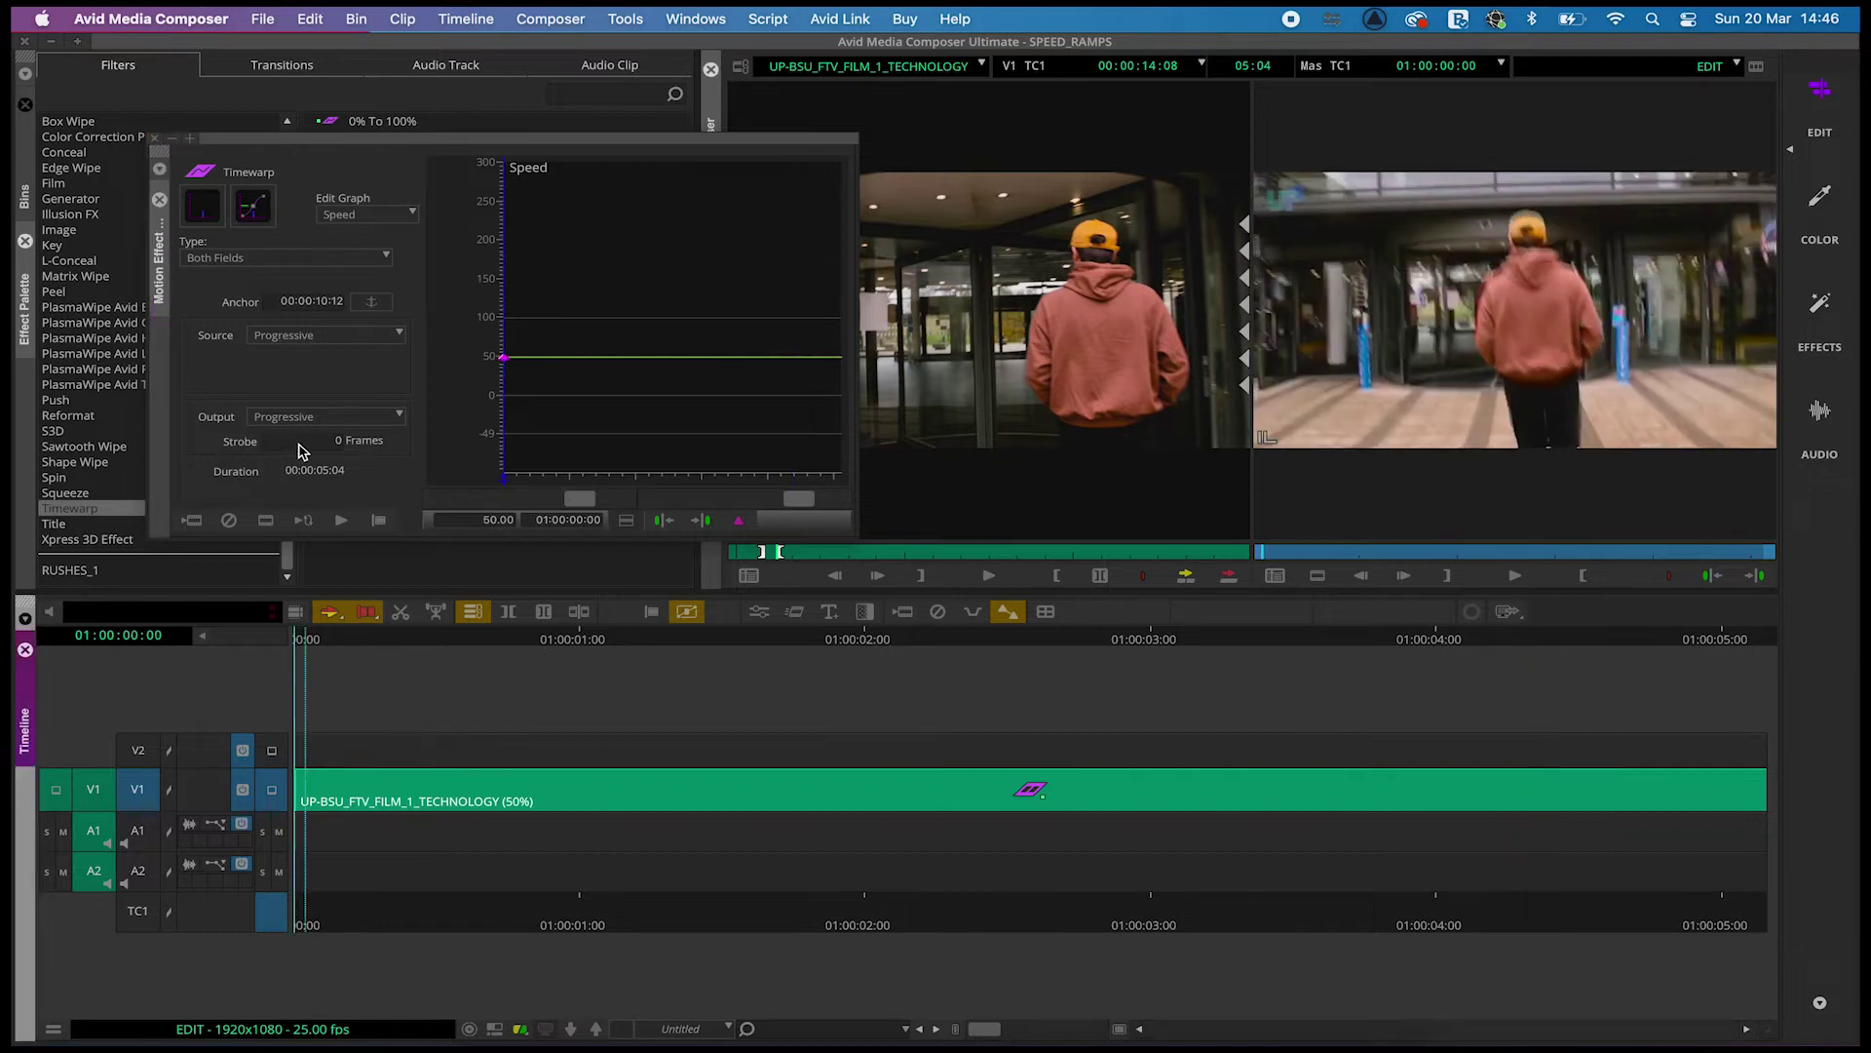
- Keep the Timewarp type at Both Fields and source at Progressive, then zoom into the speed graph
left_click(375, 222)
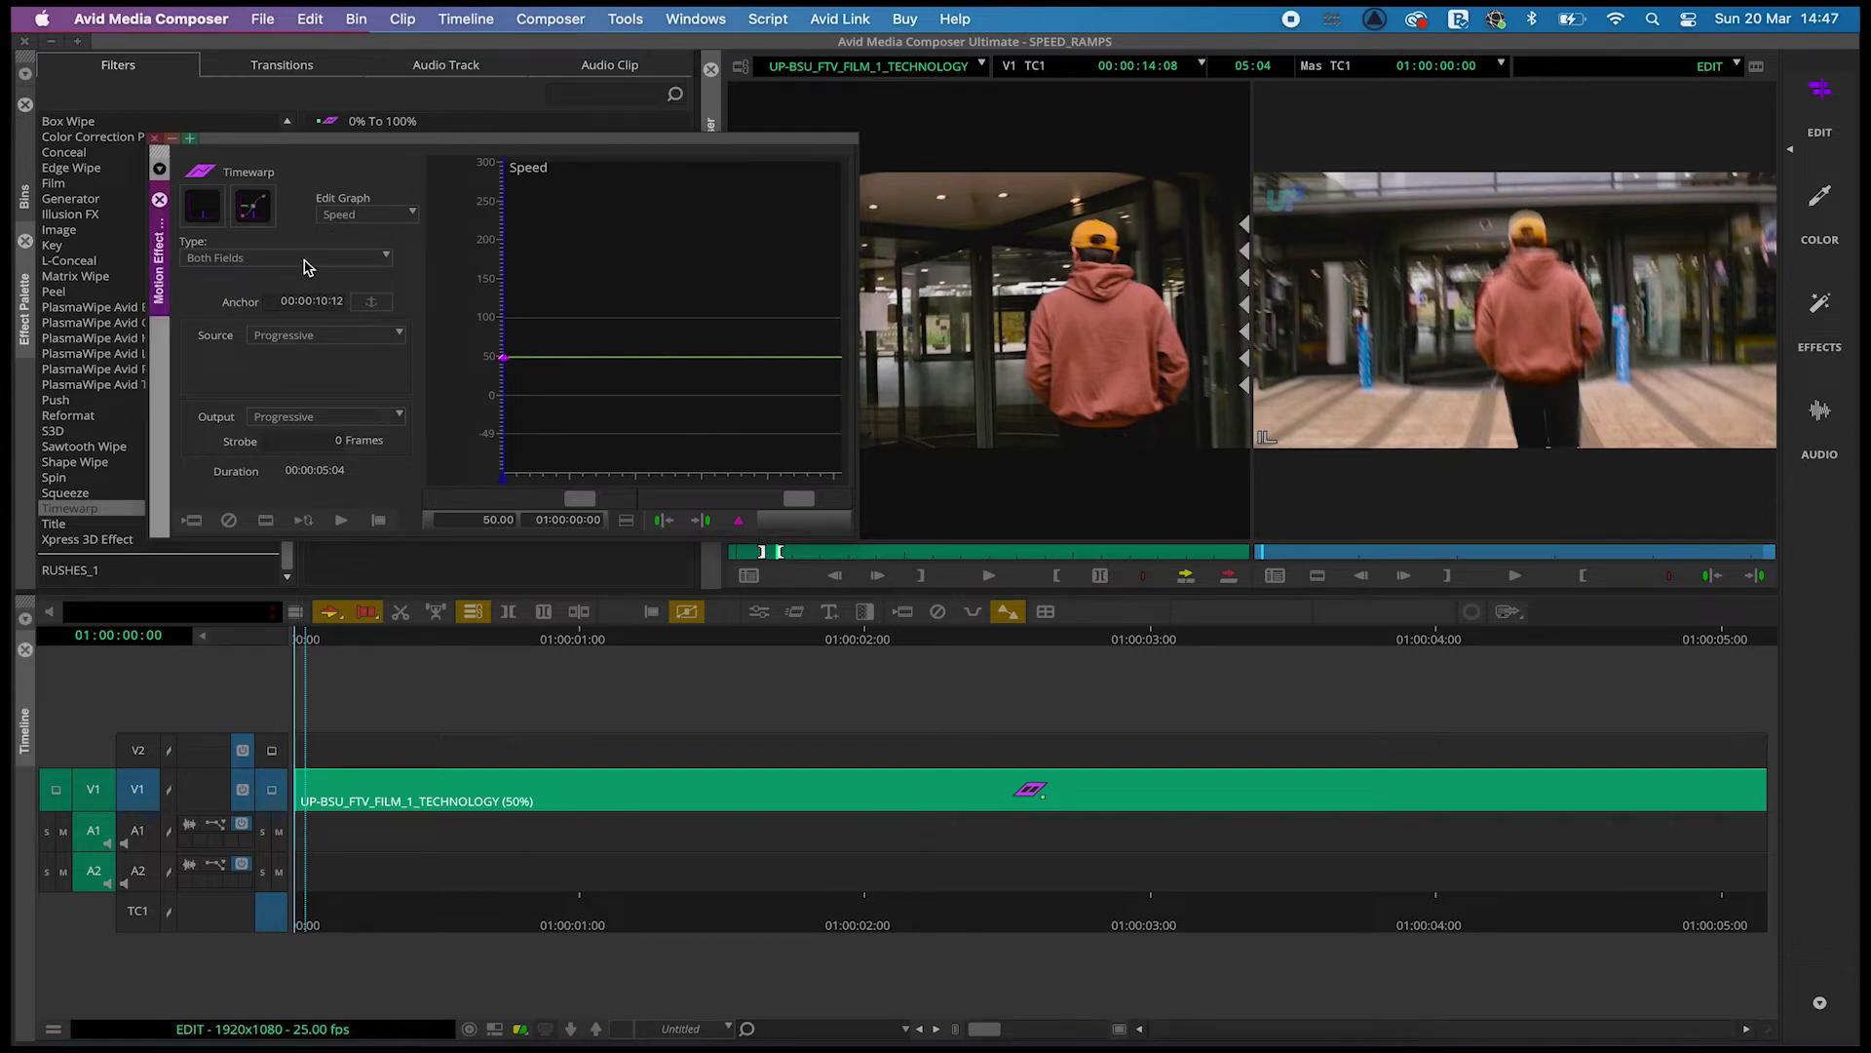
left_click(304, 260)
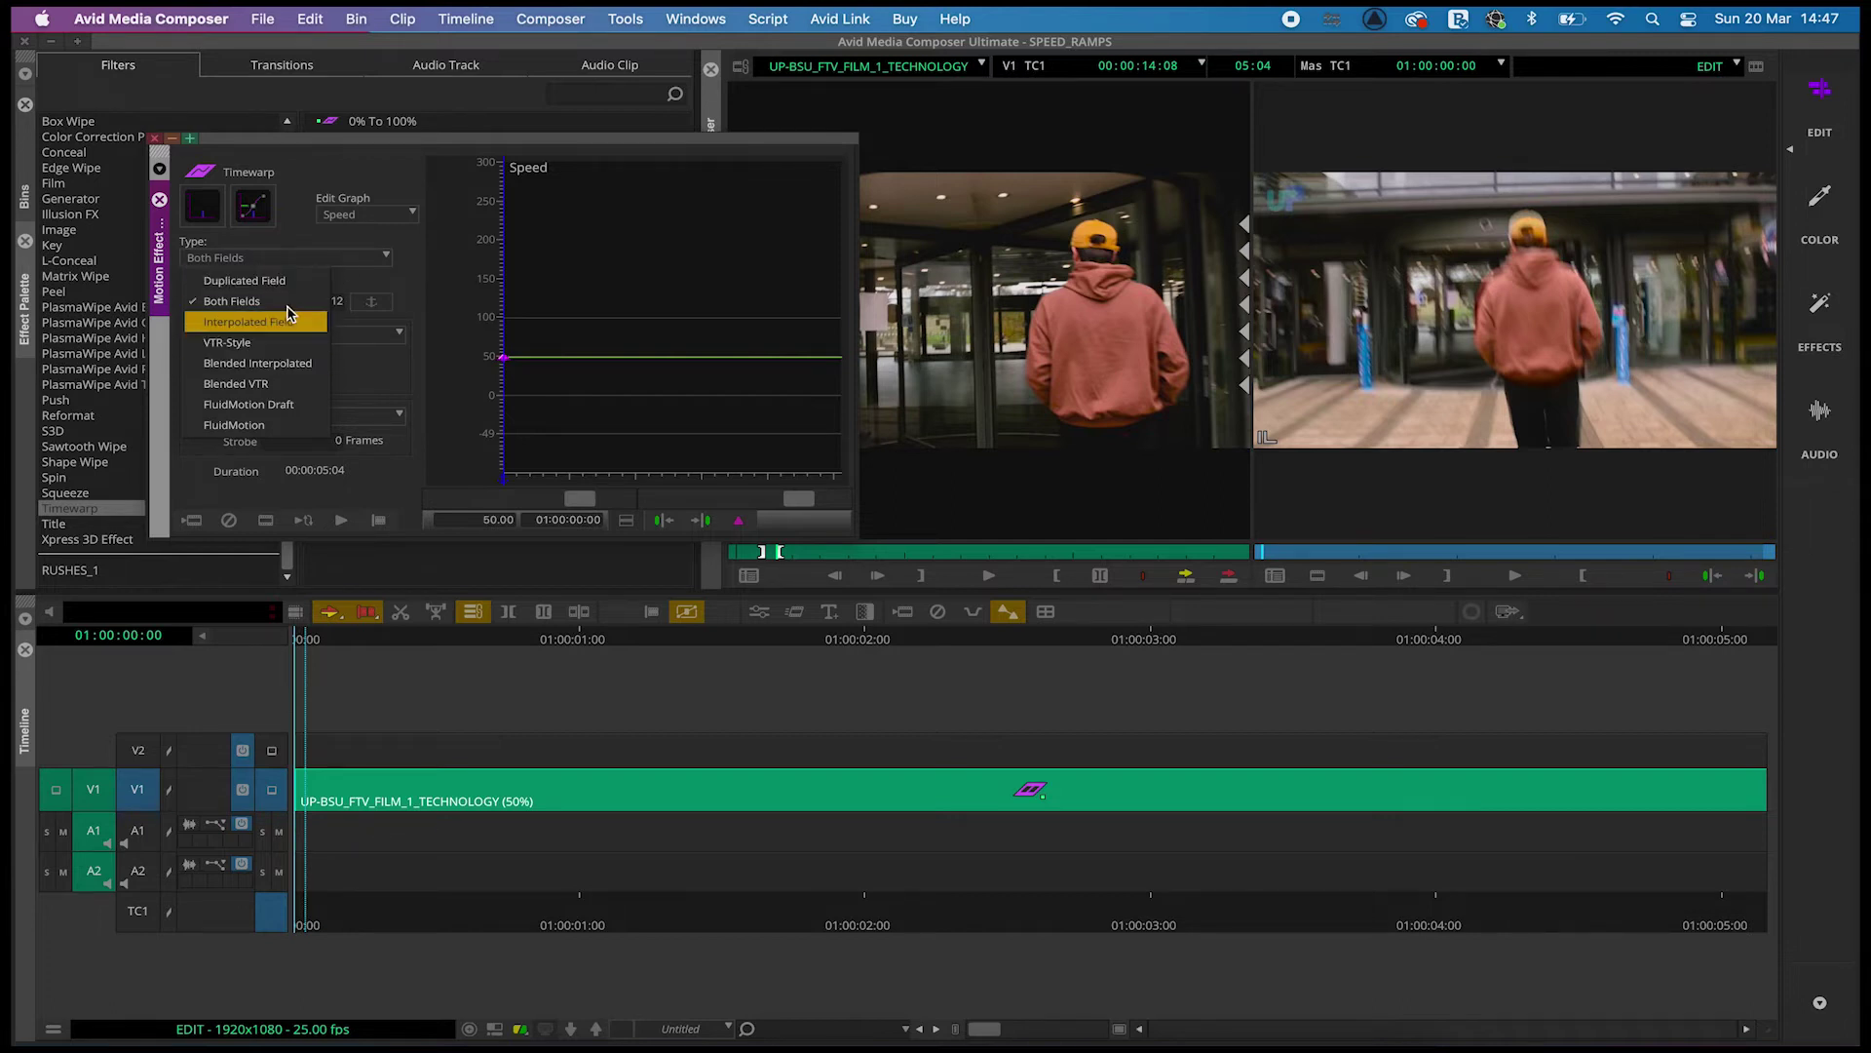
left_click(309, 246)
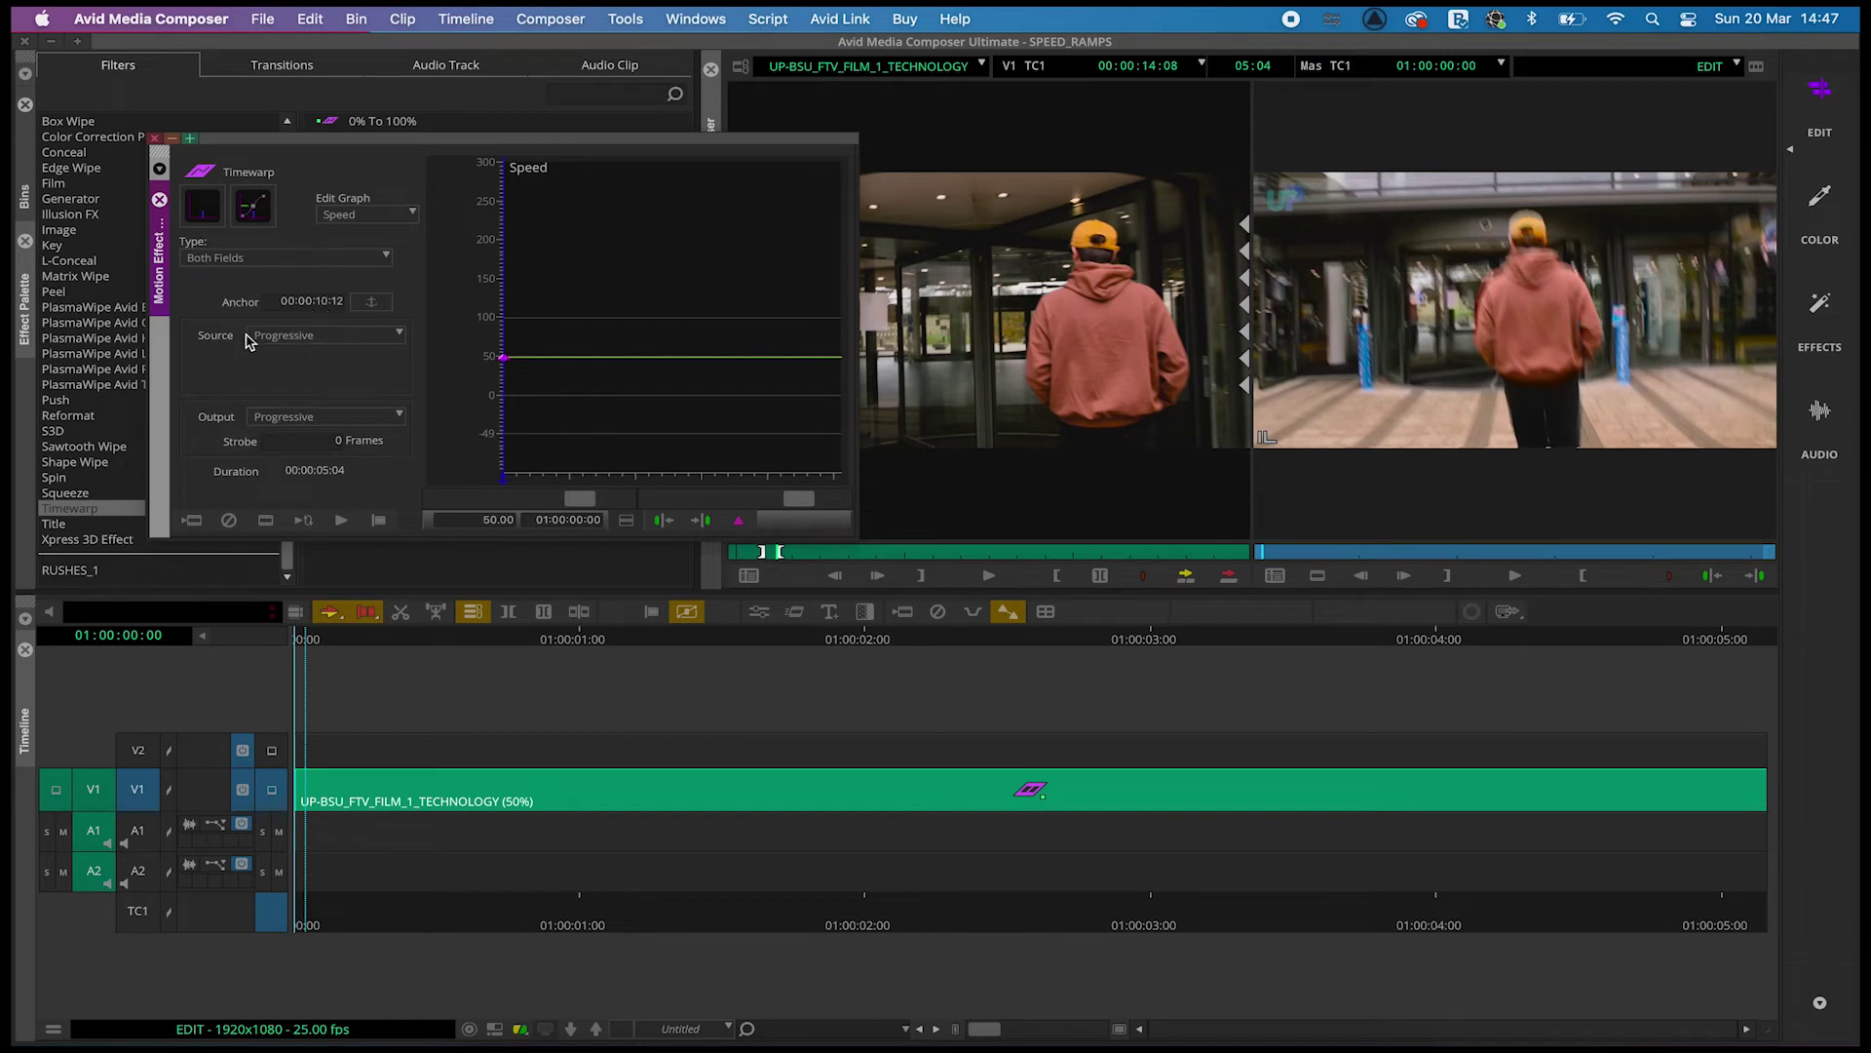
left_click(372, 341)
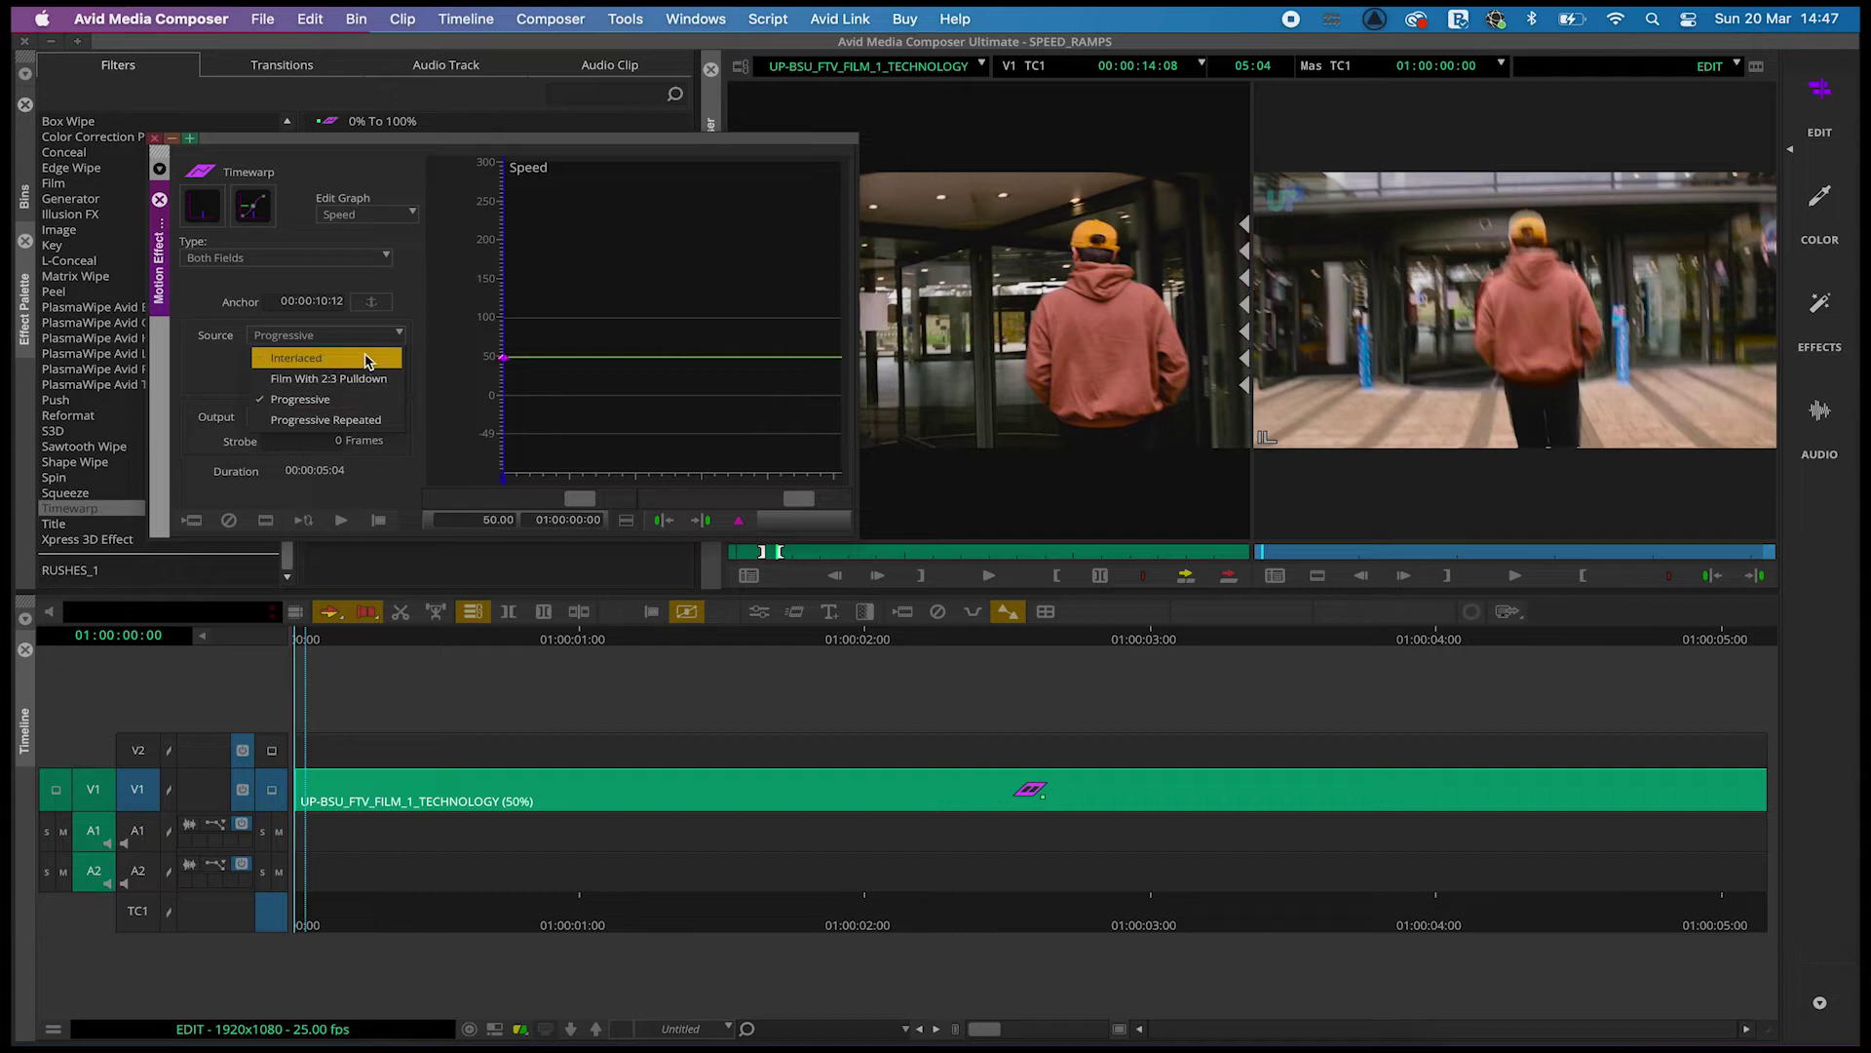
left_click(406, 315)
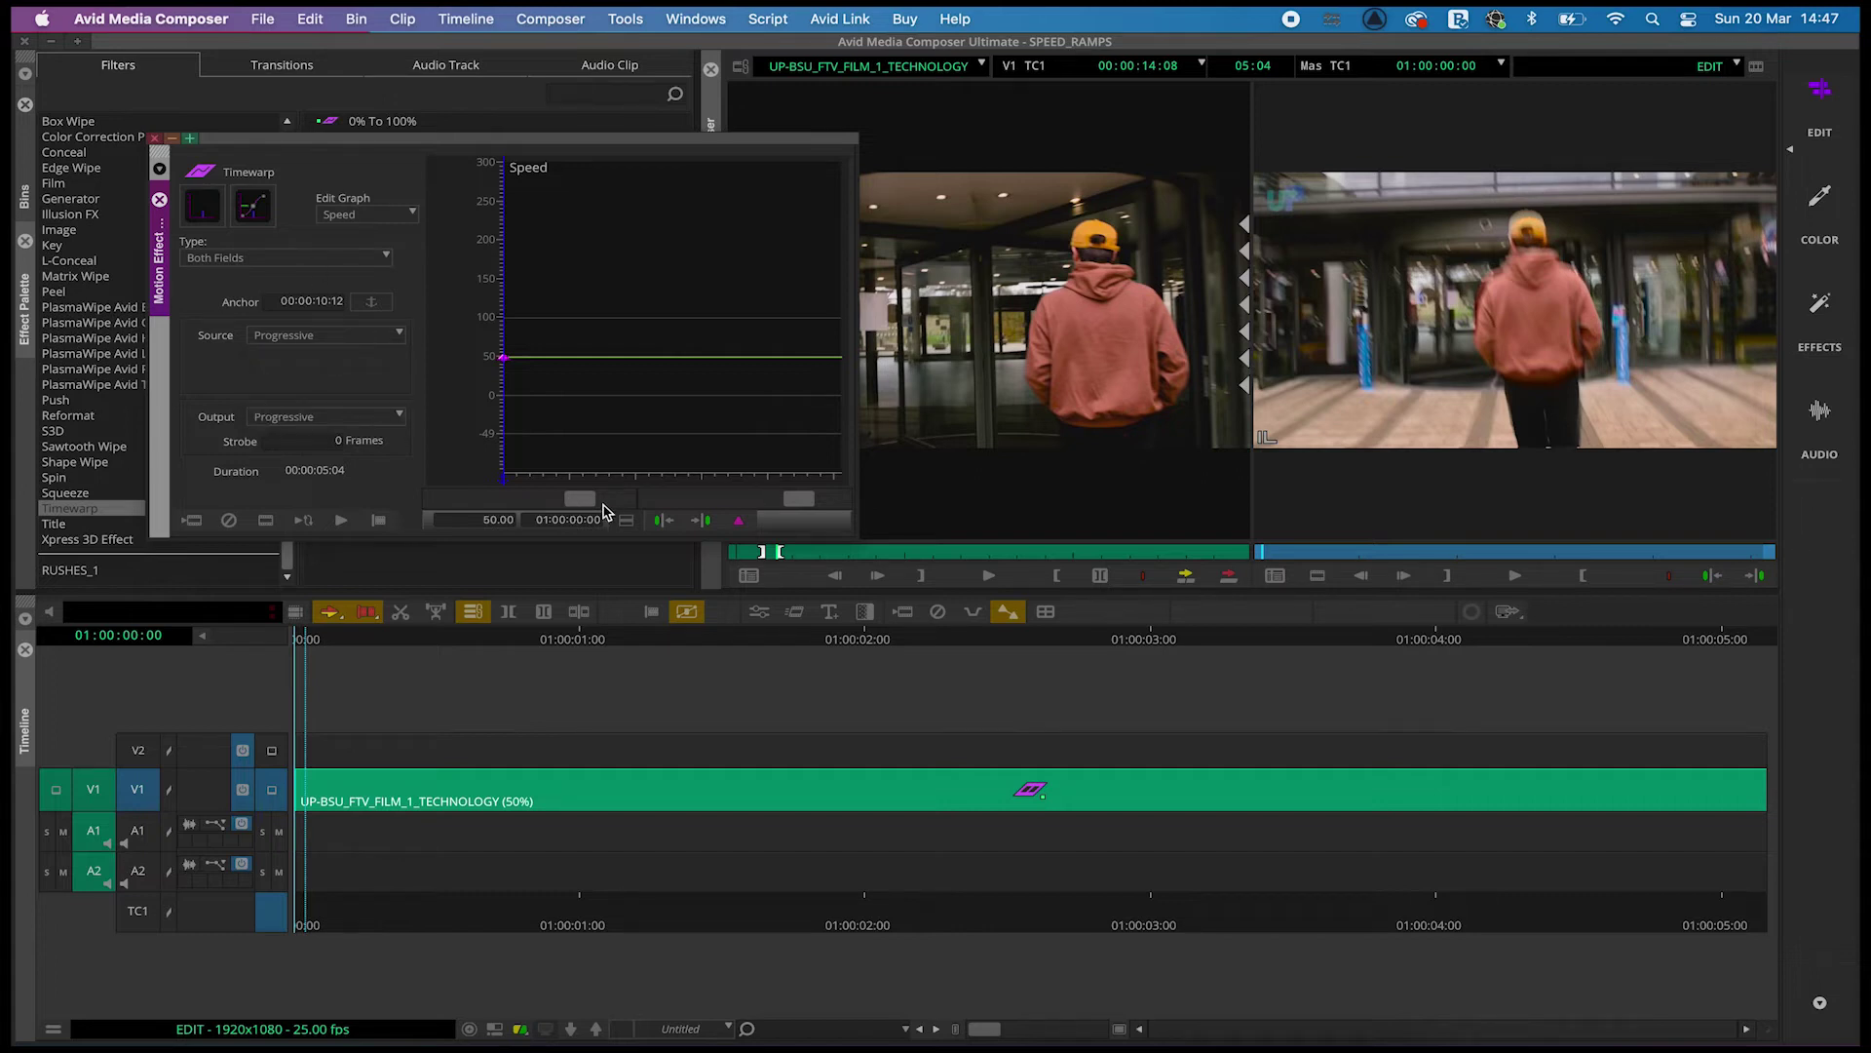
mouse_move(581, 499)
left_mouse_down()
mouse_move(679, 506)
mouse_move(534, 502)
mouse_move(575, 500)
left_mouse_up()
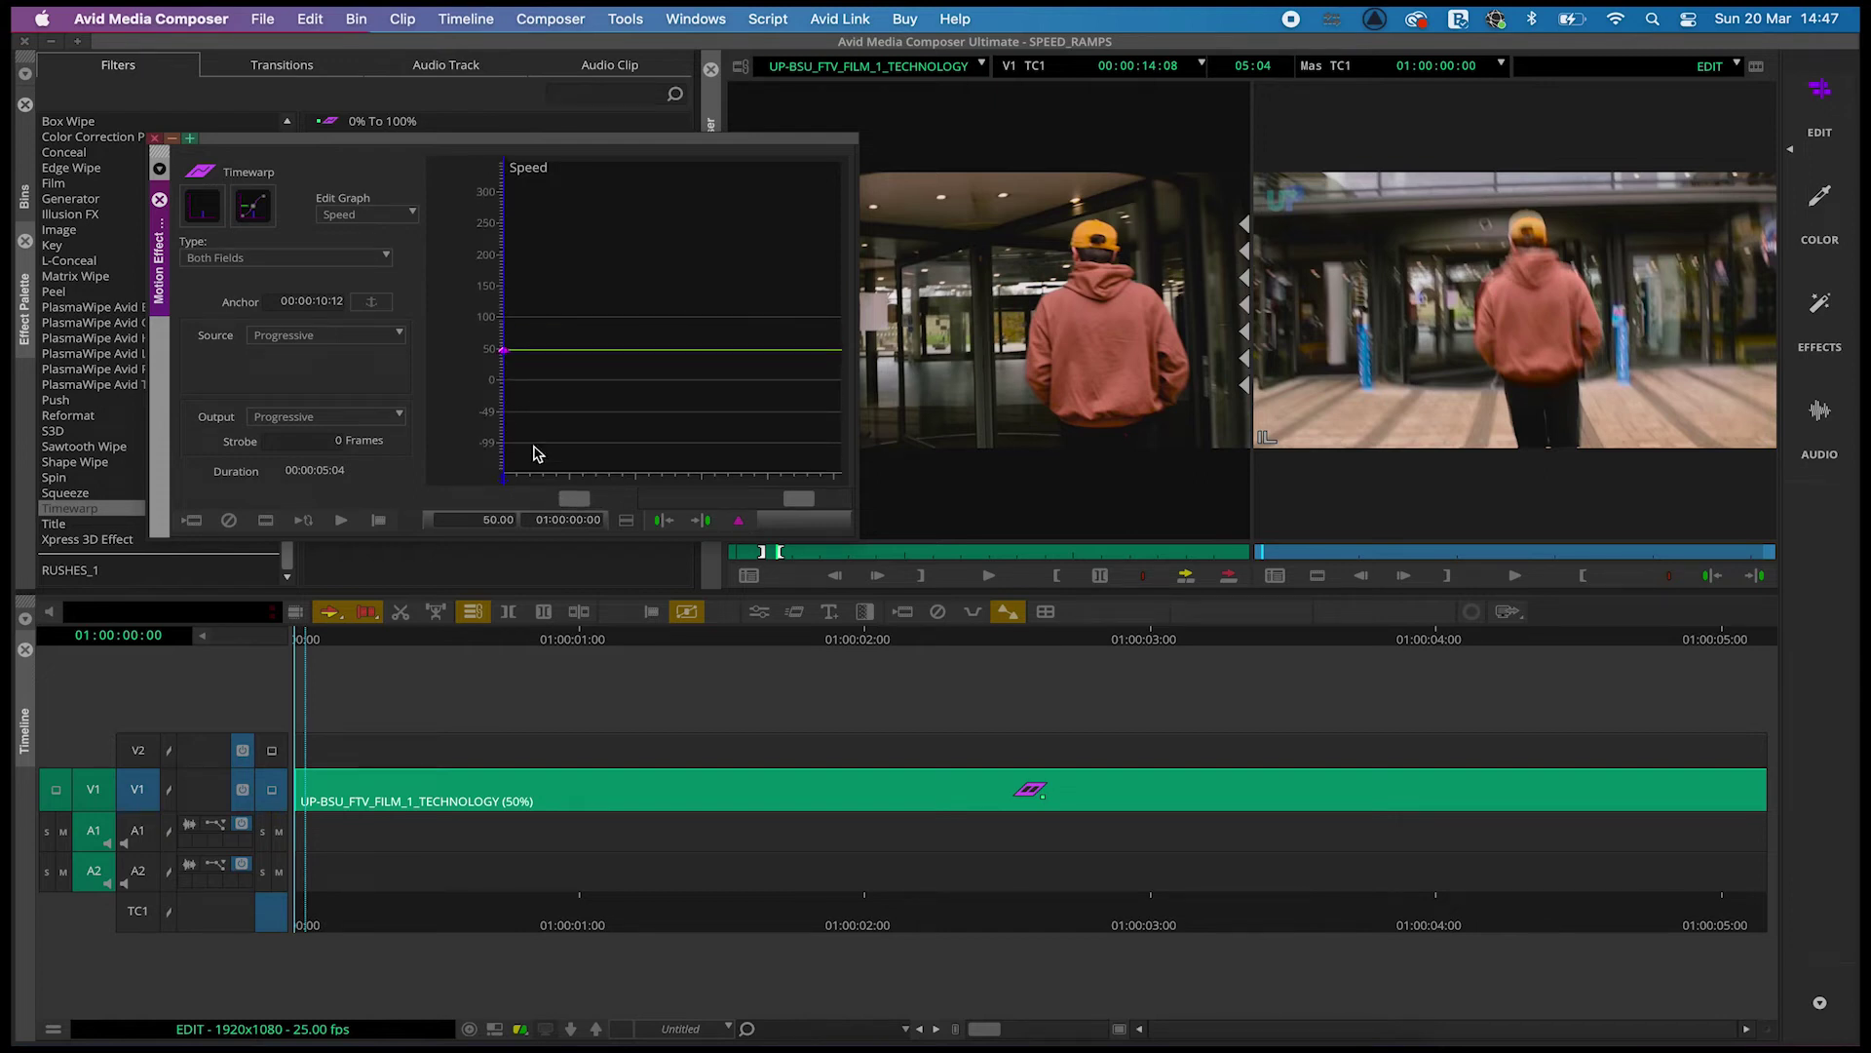
- Raise the speed keyframe to 200, preview it, then raise it to about 300%
left_click_drag(321, 641, 220, 658)
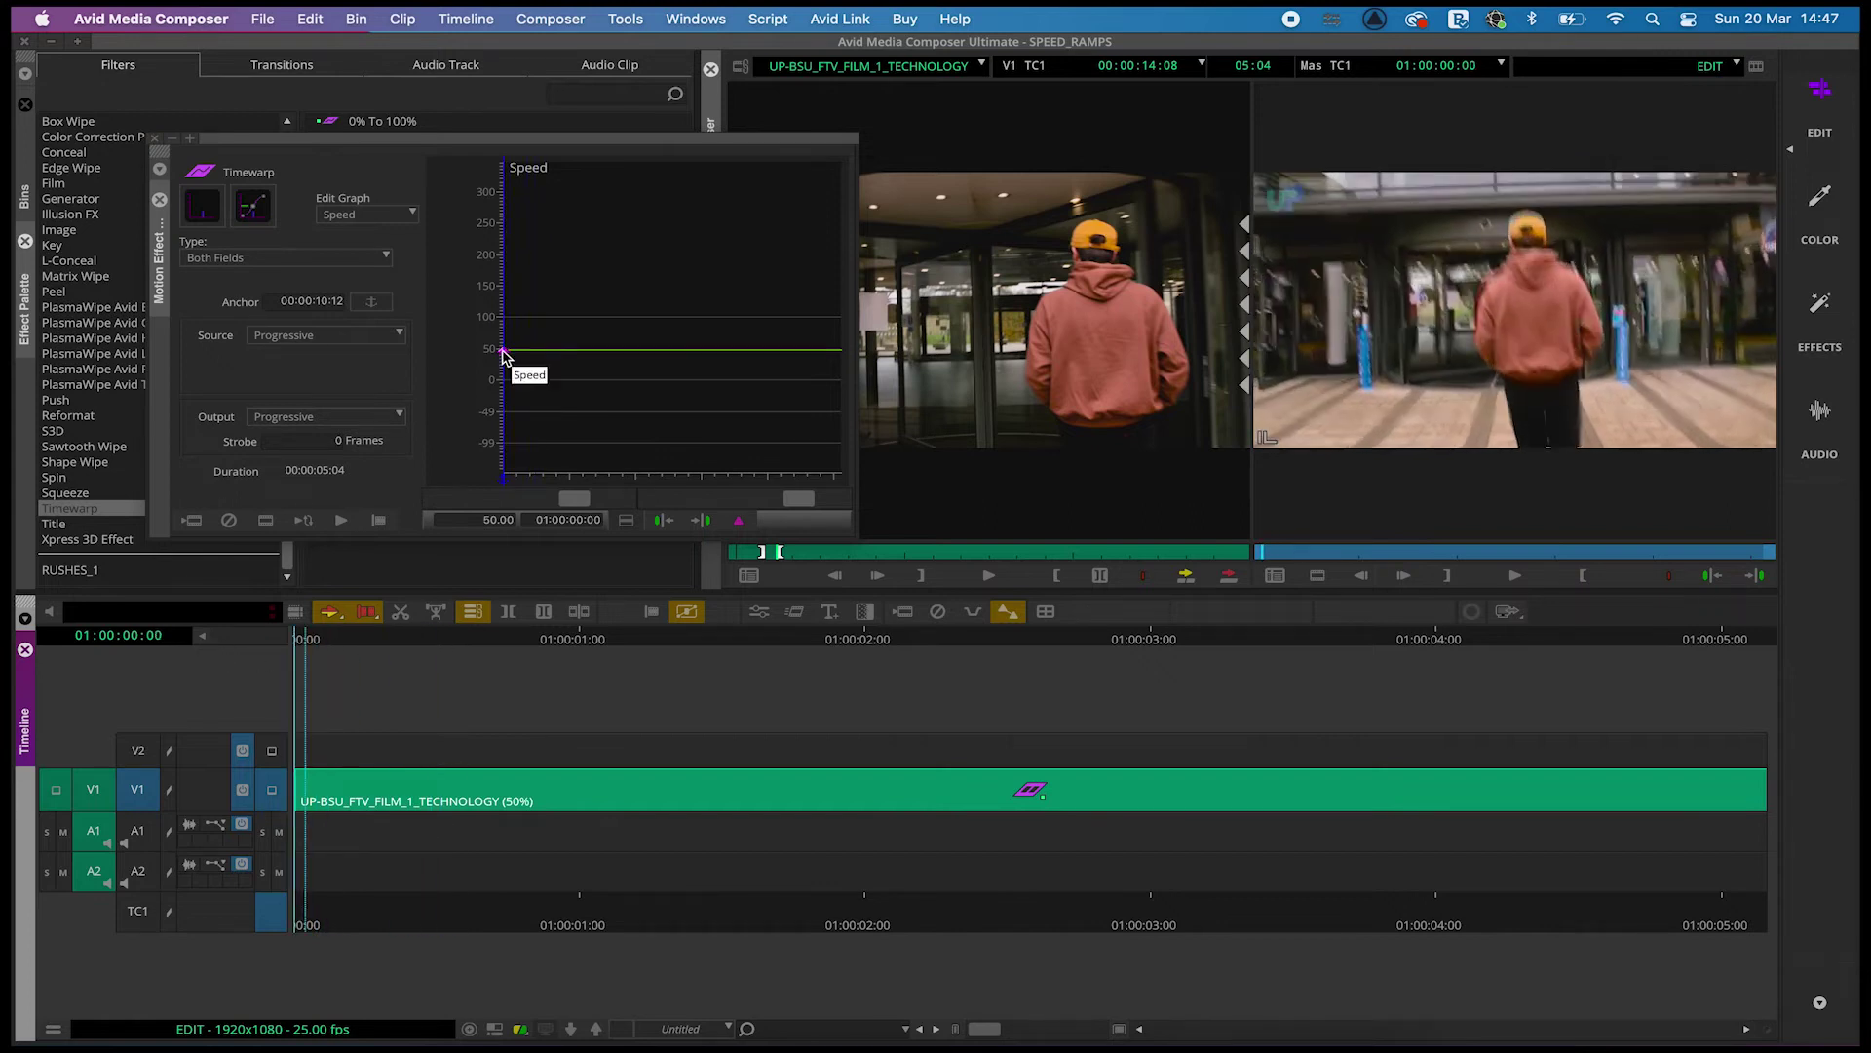
left_click_drag(503, 351, 502, 258)
key("space")
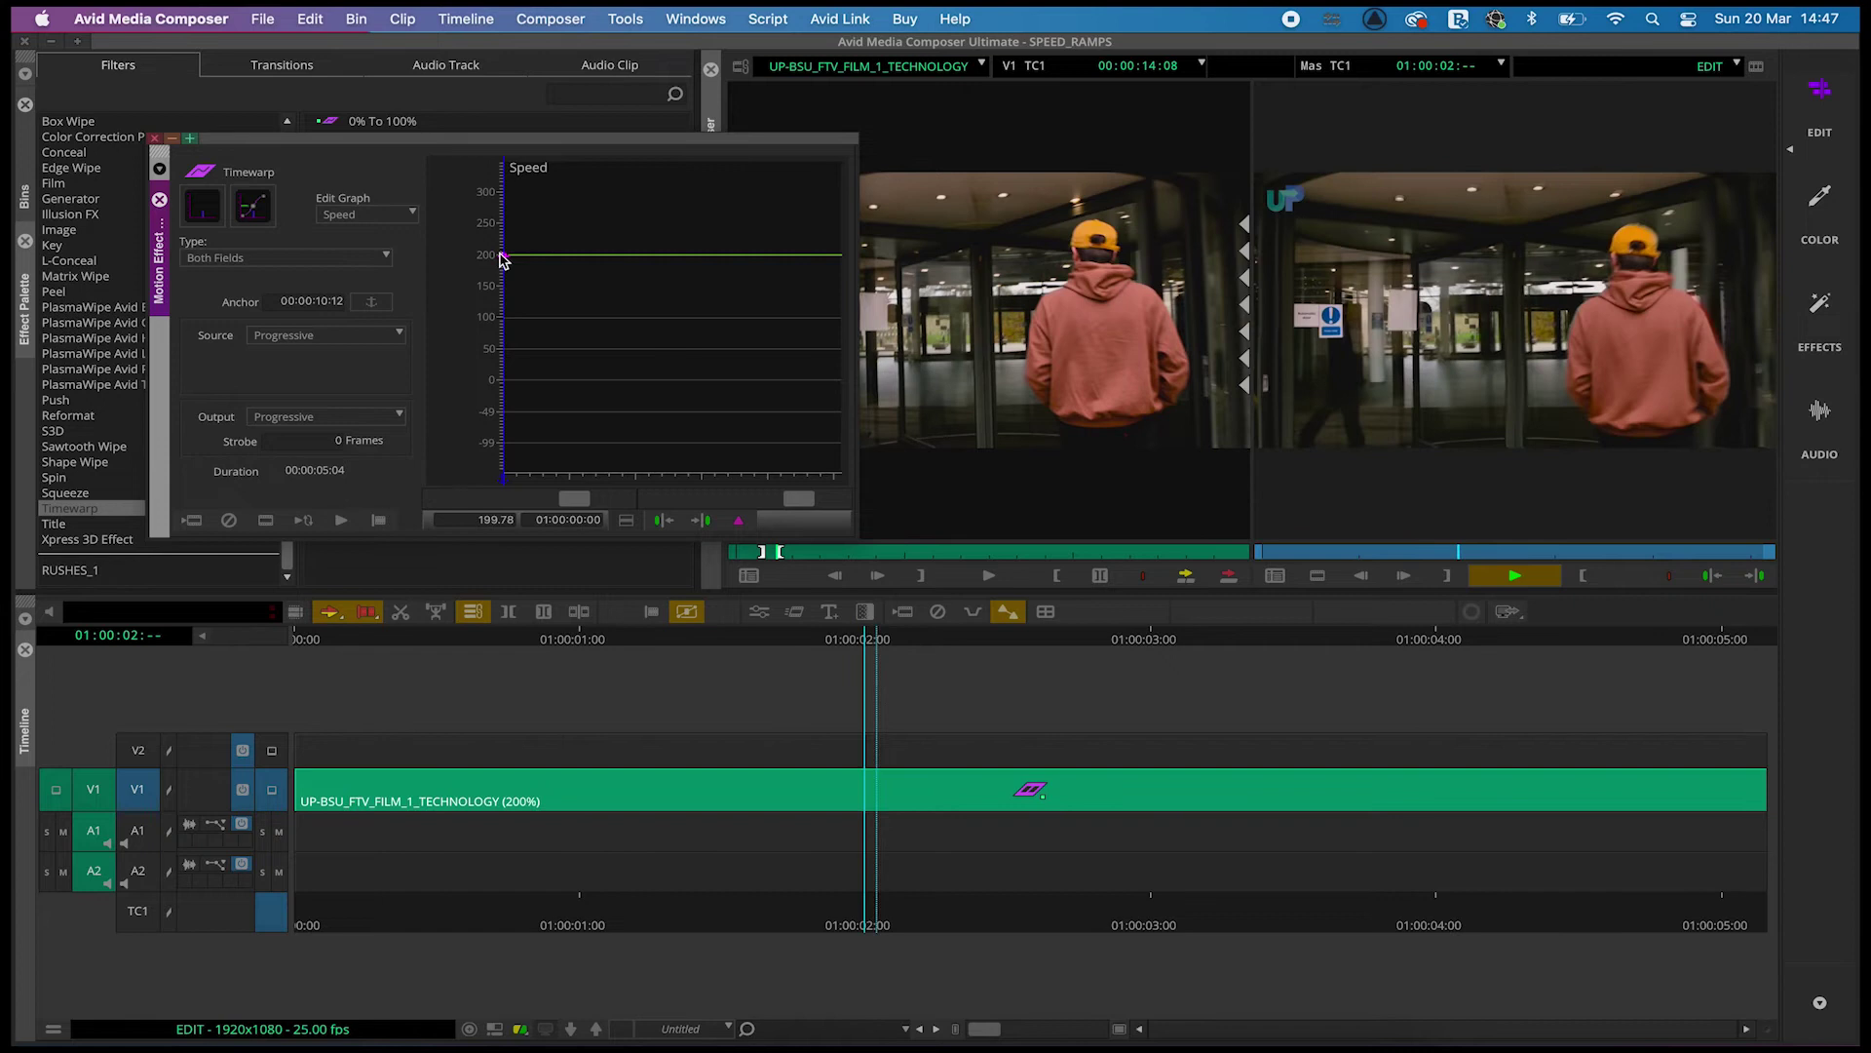
key("space")
left_click_drag(395, 658, 205, 641)
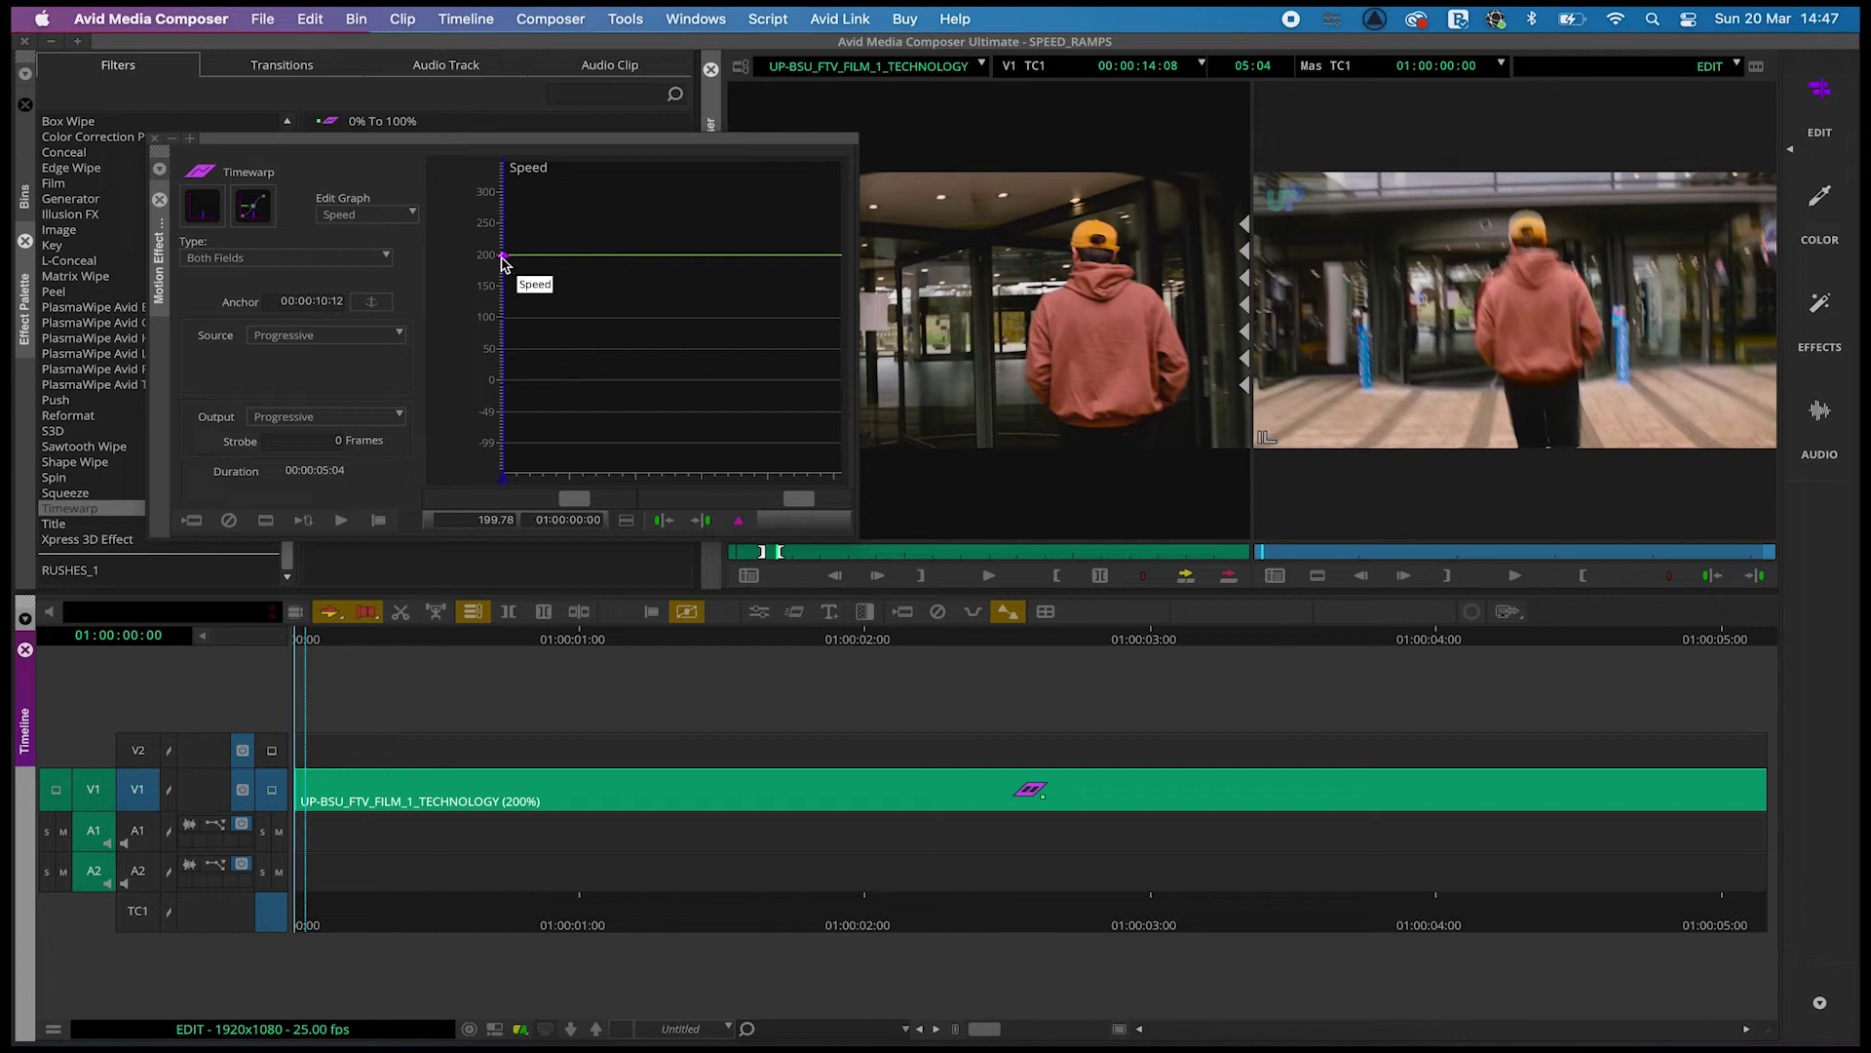
left_click_drag(503, 256, 547, 230)
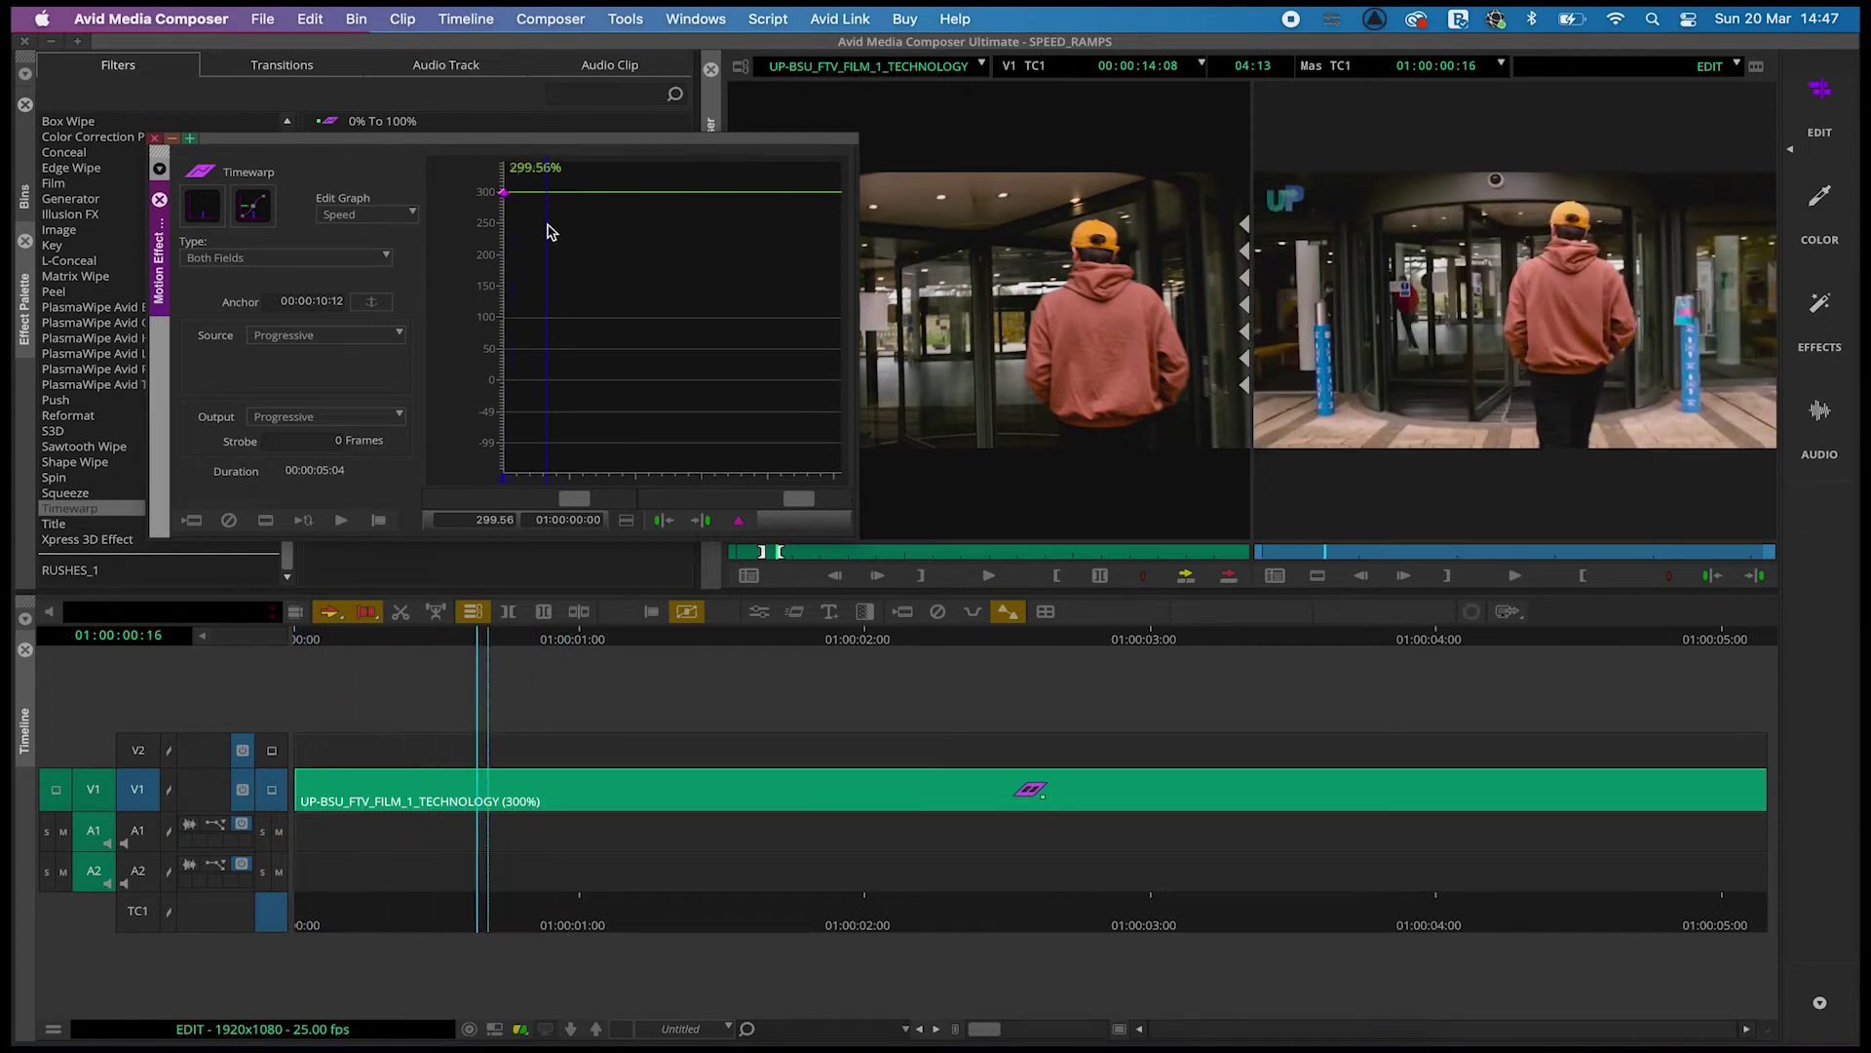
- Add a speed keyframe at 01:00:00:16, pull it down to 100, and preview the ramp
left_click(741, 518)
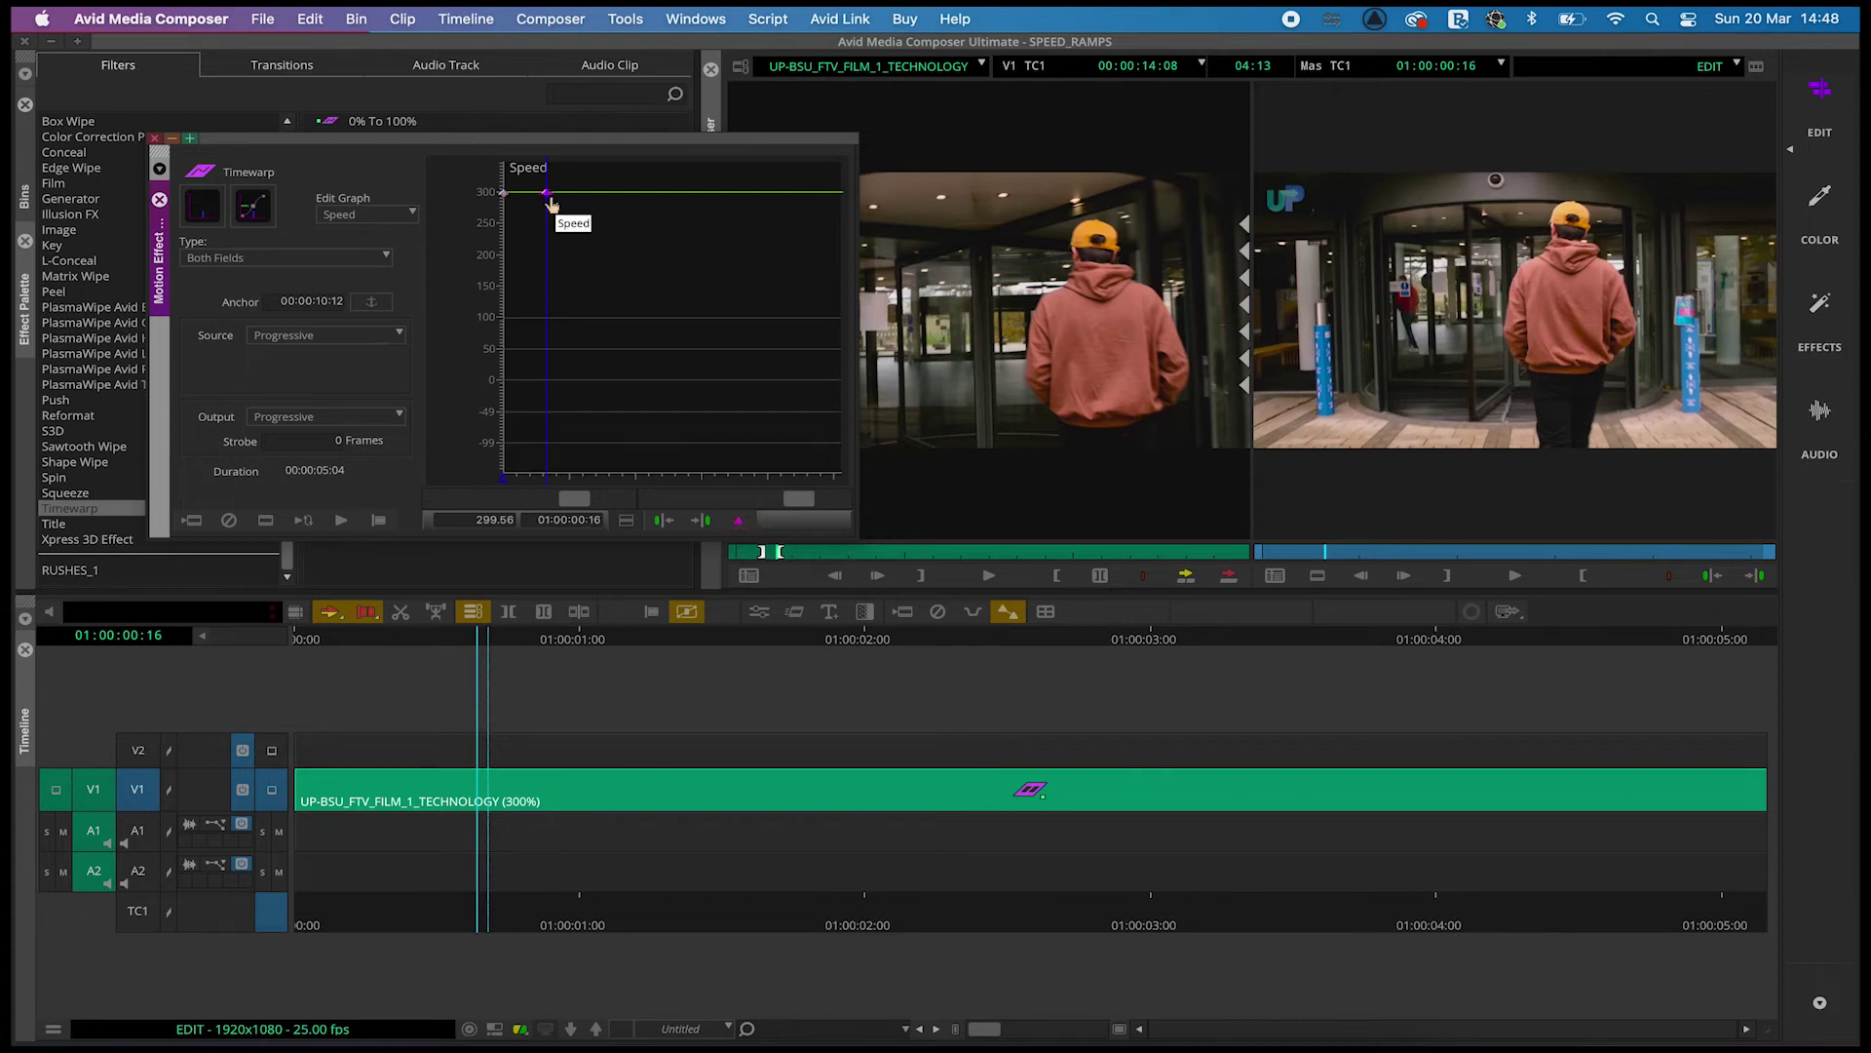
left_click_drag(549, 198, 559, 327)
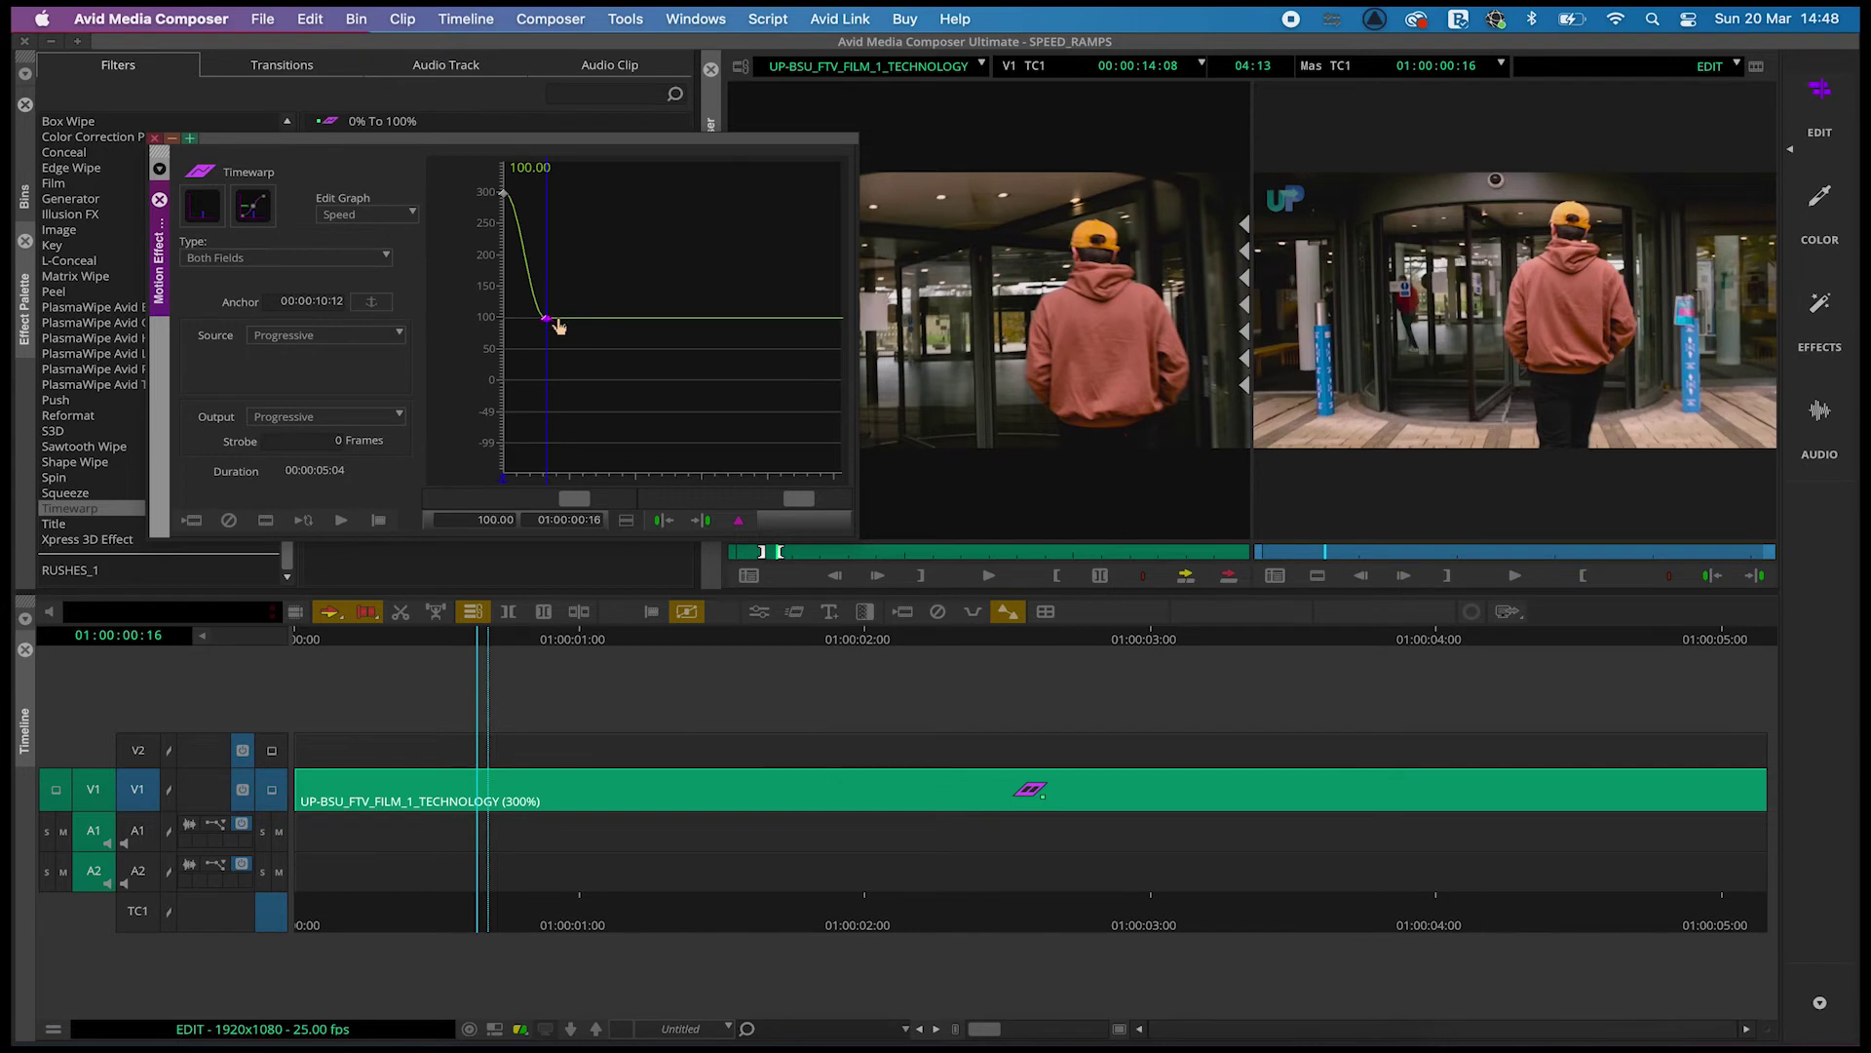
key("space")
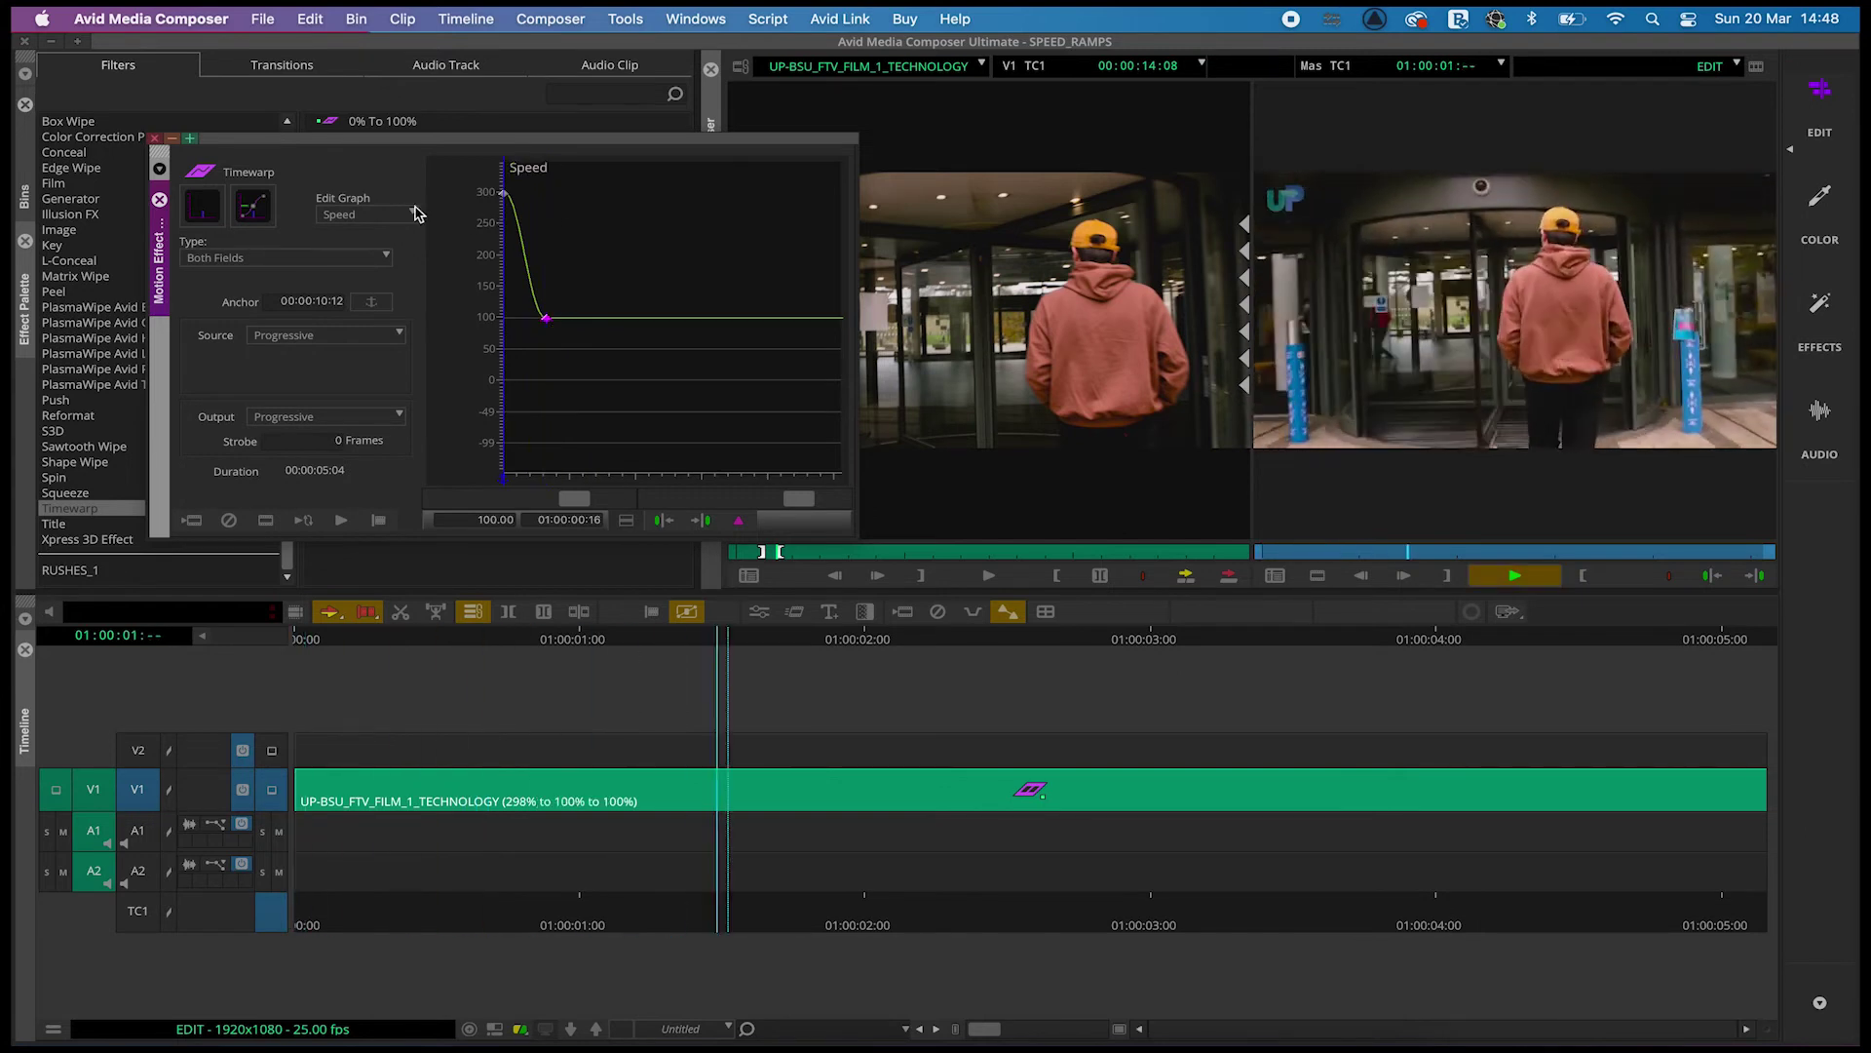
key("space")
key("space")
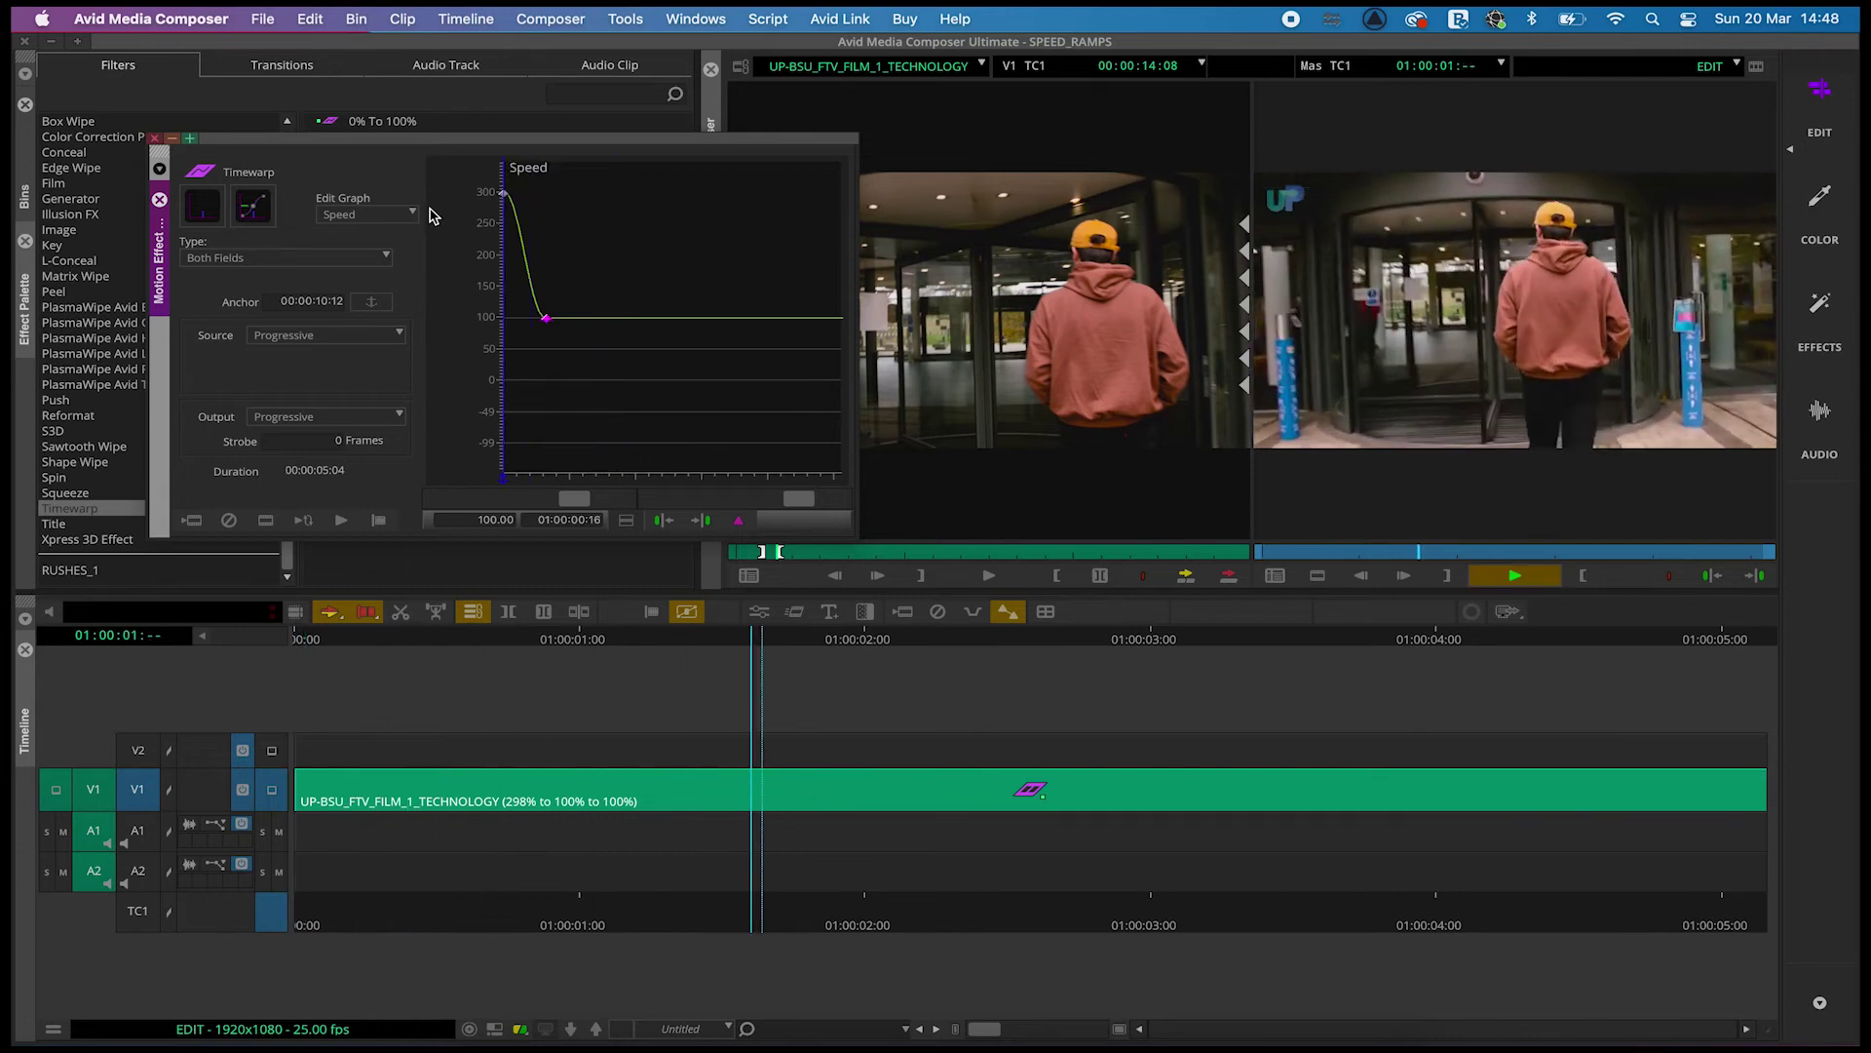
key("space")
key("Home")
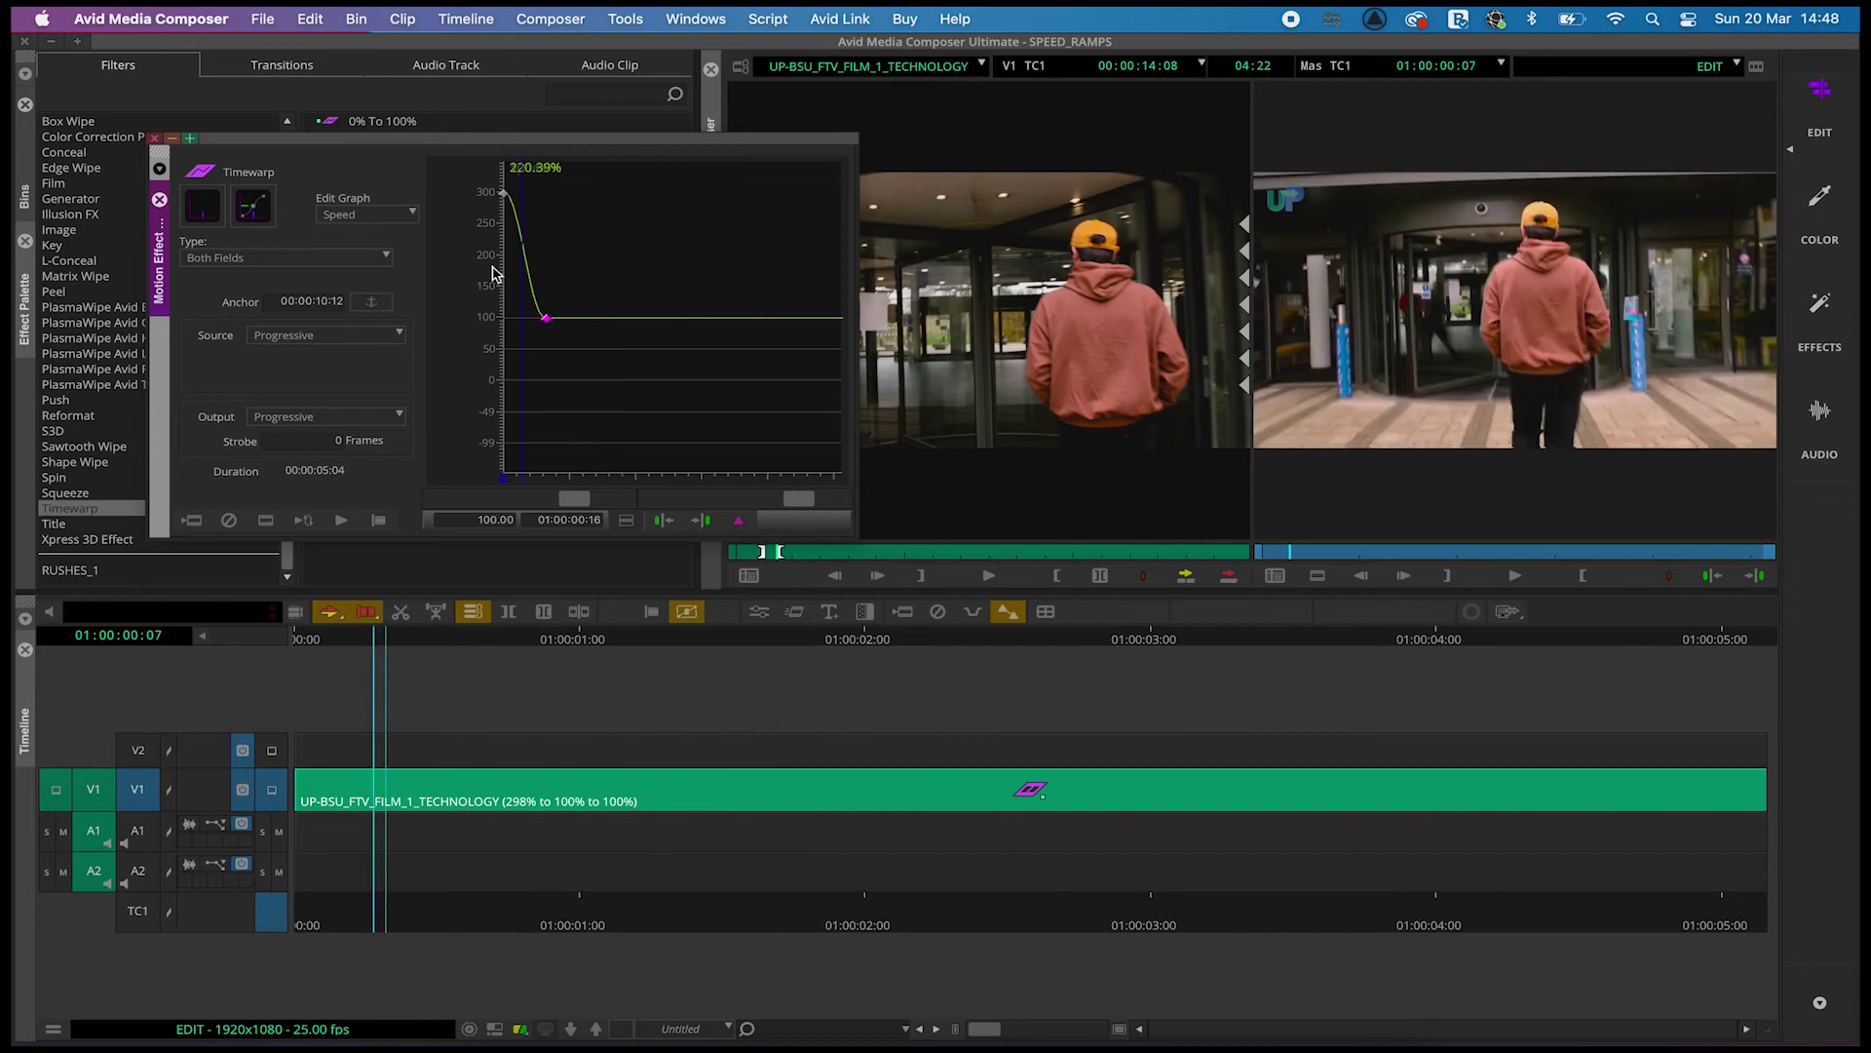
- Lower the second keyframe to 50 speed and play the ramp from the start
left_click_drag(546, 319, 545, 350)
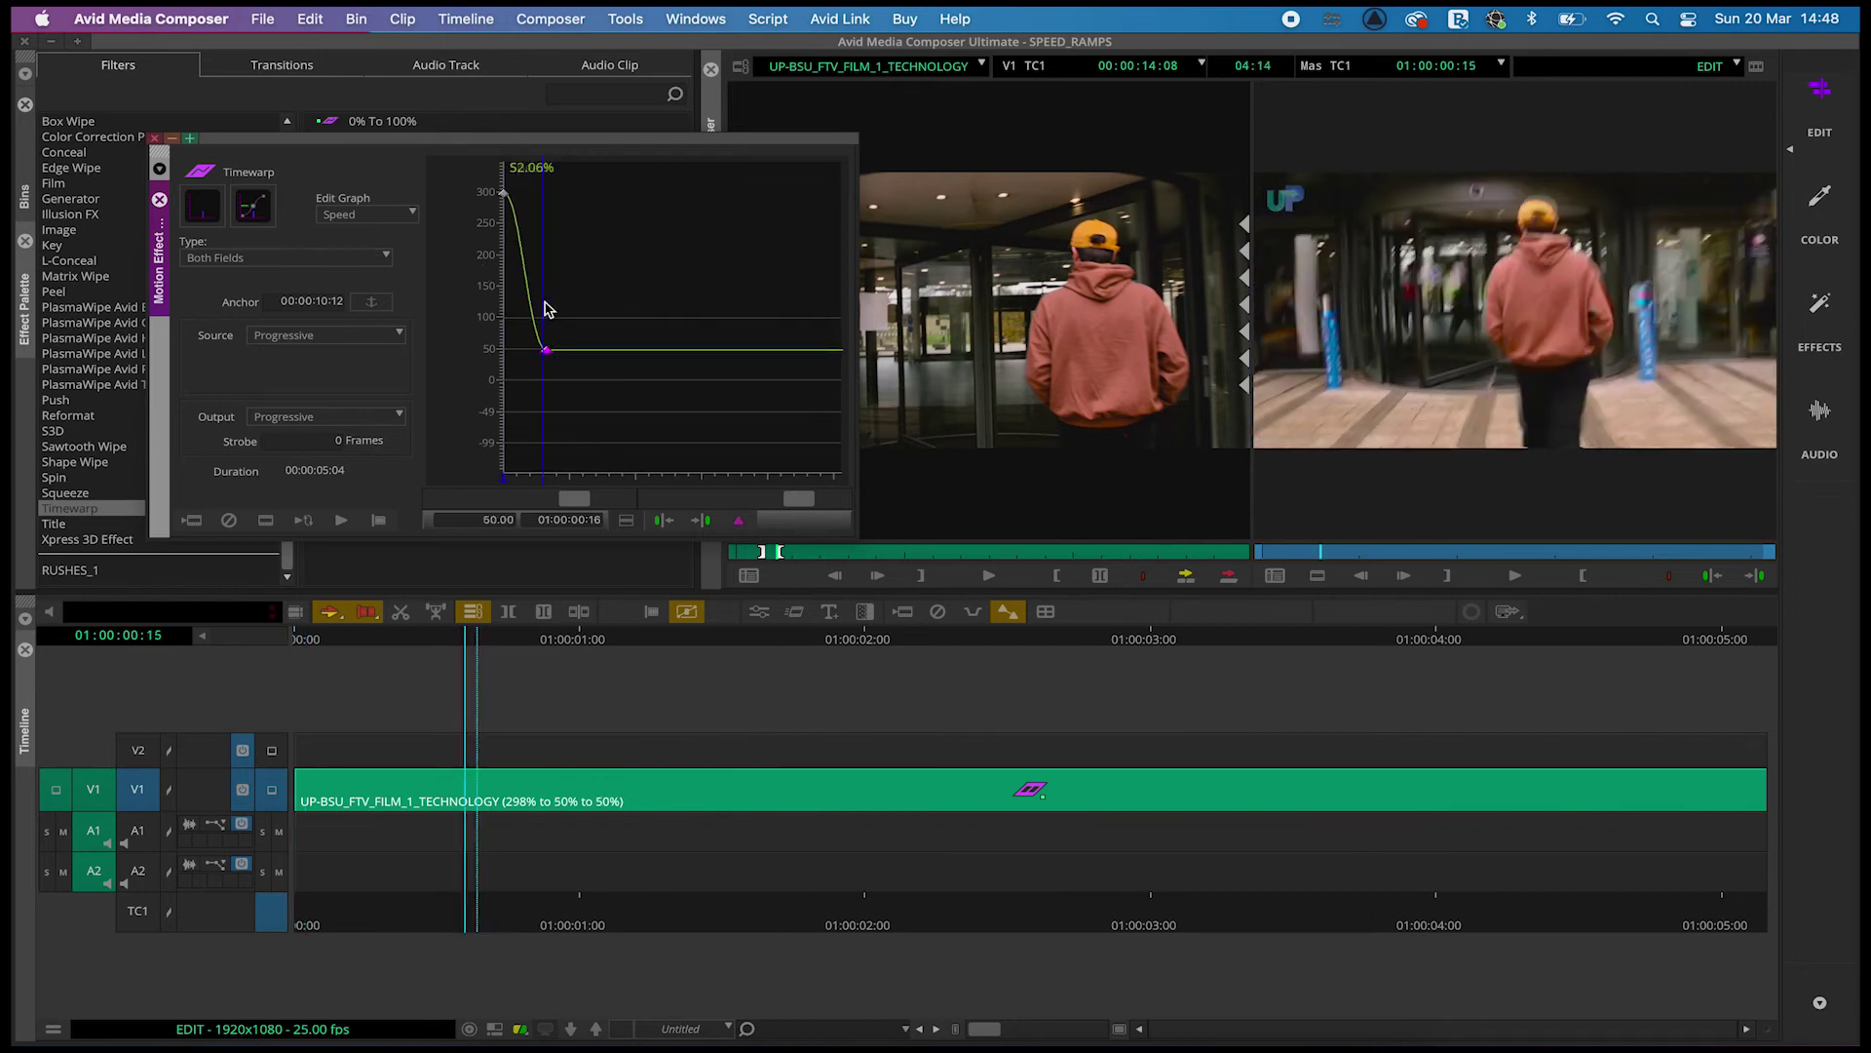
key("Home")
key("space")
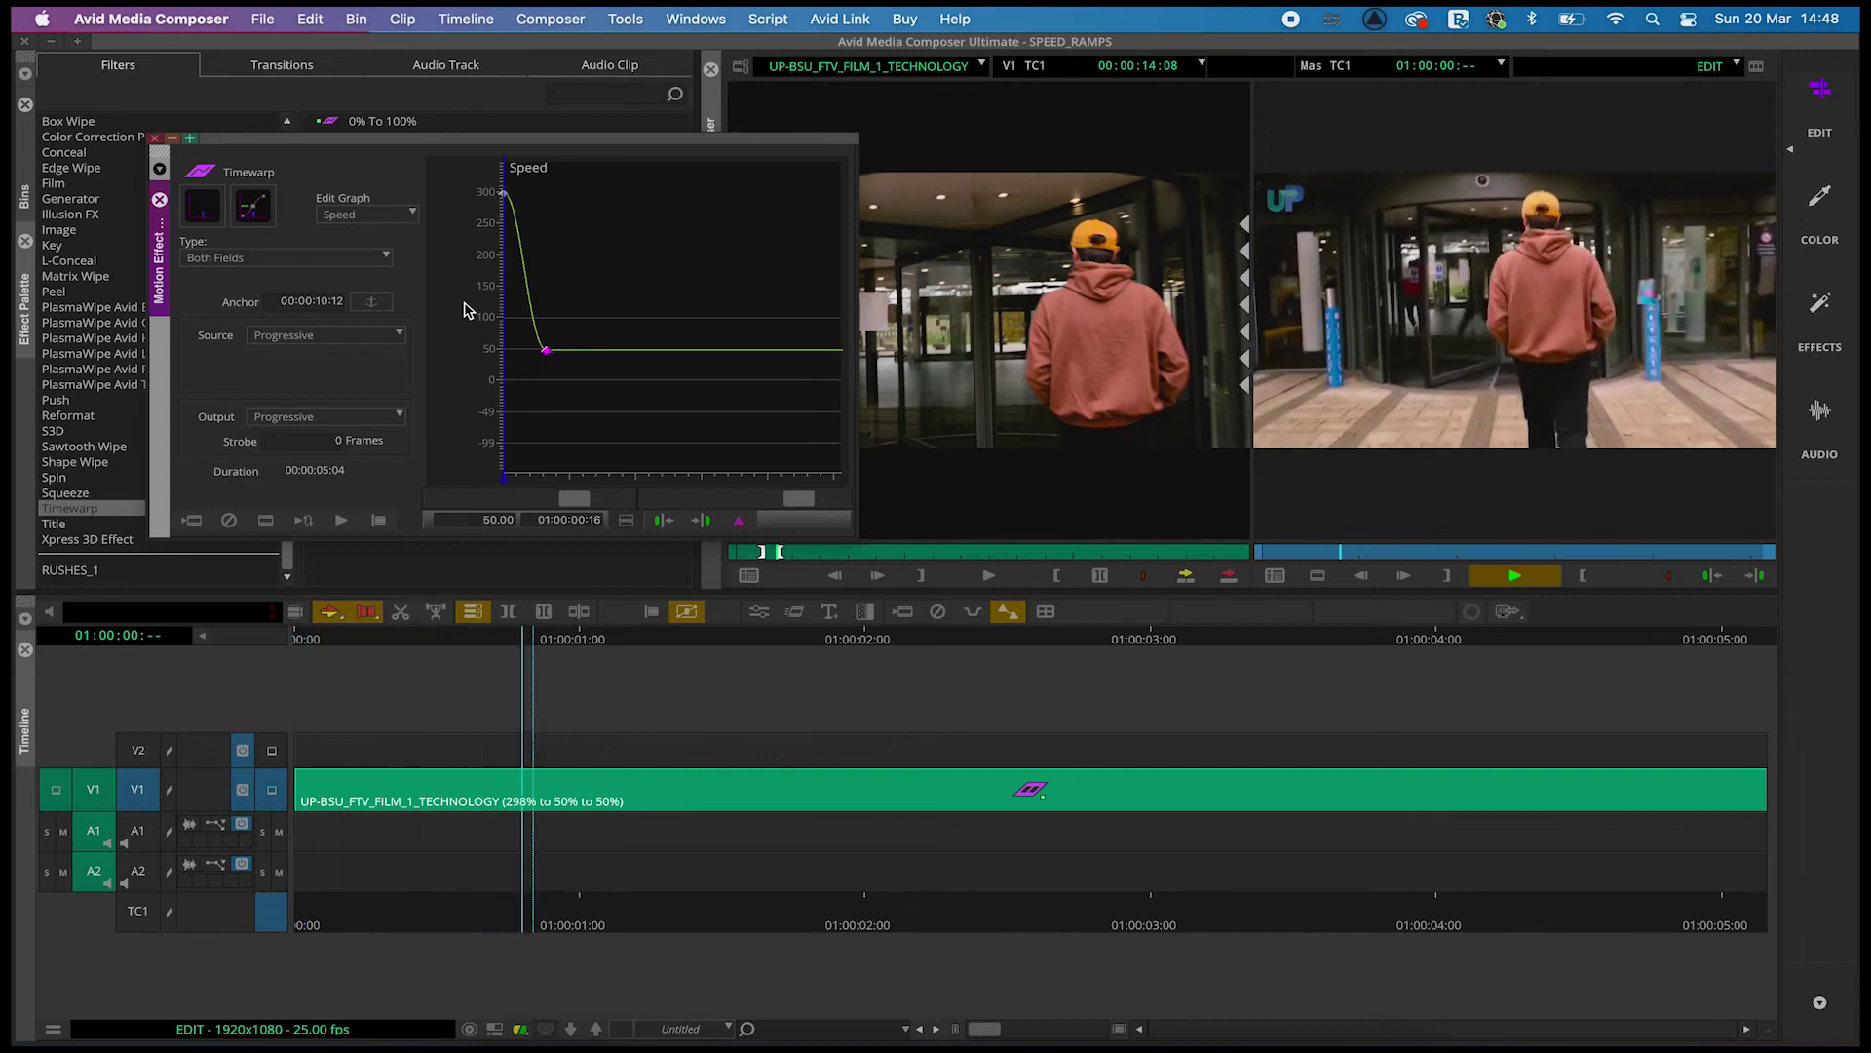
- Add a keyframe at 01:00:01:13, drag it down to -100 speed, and preview the reverse
key("space")
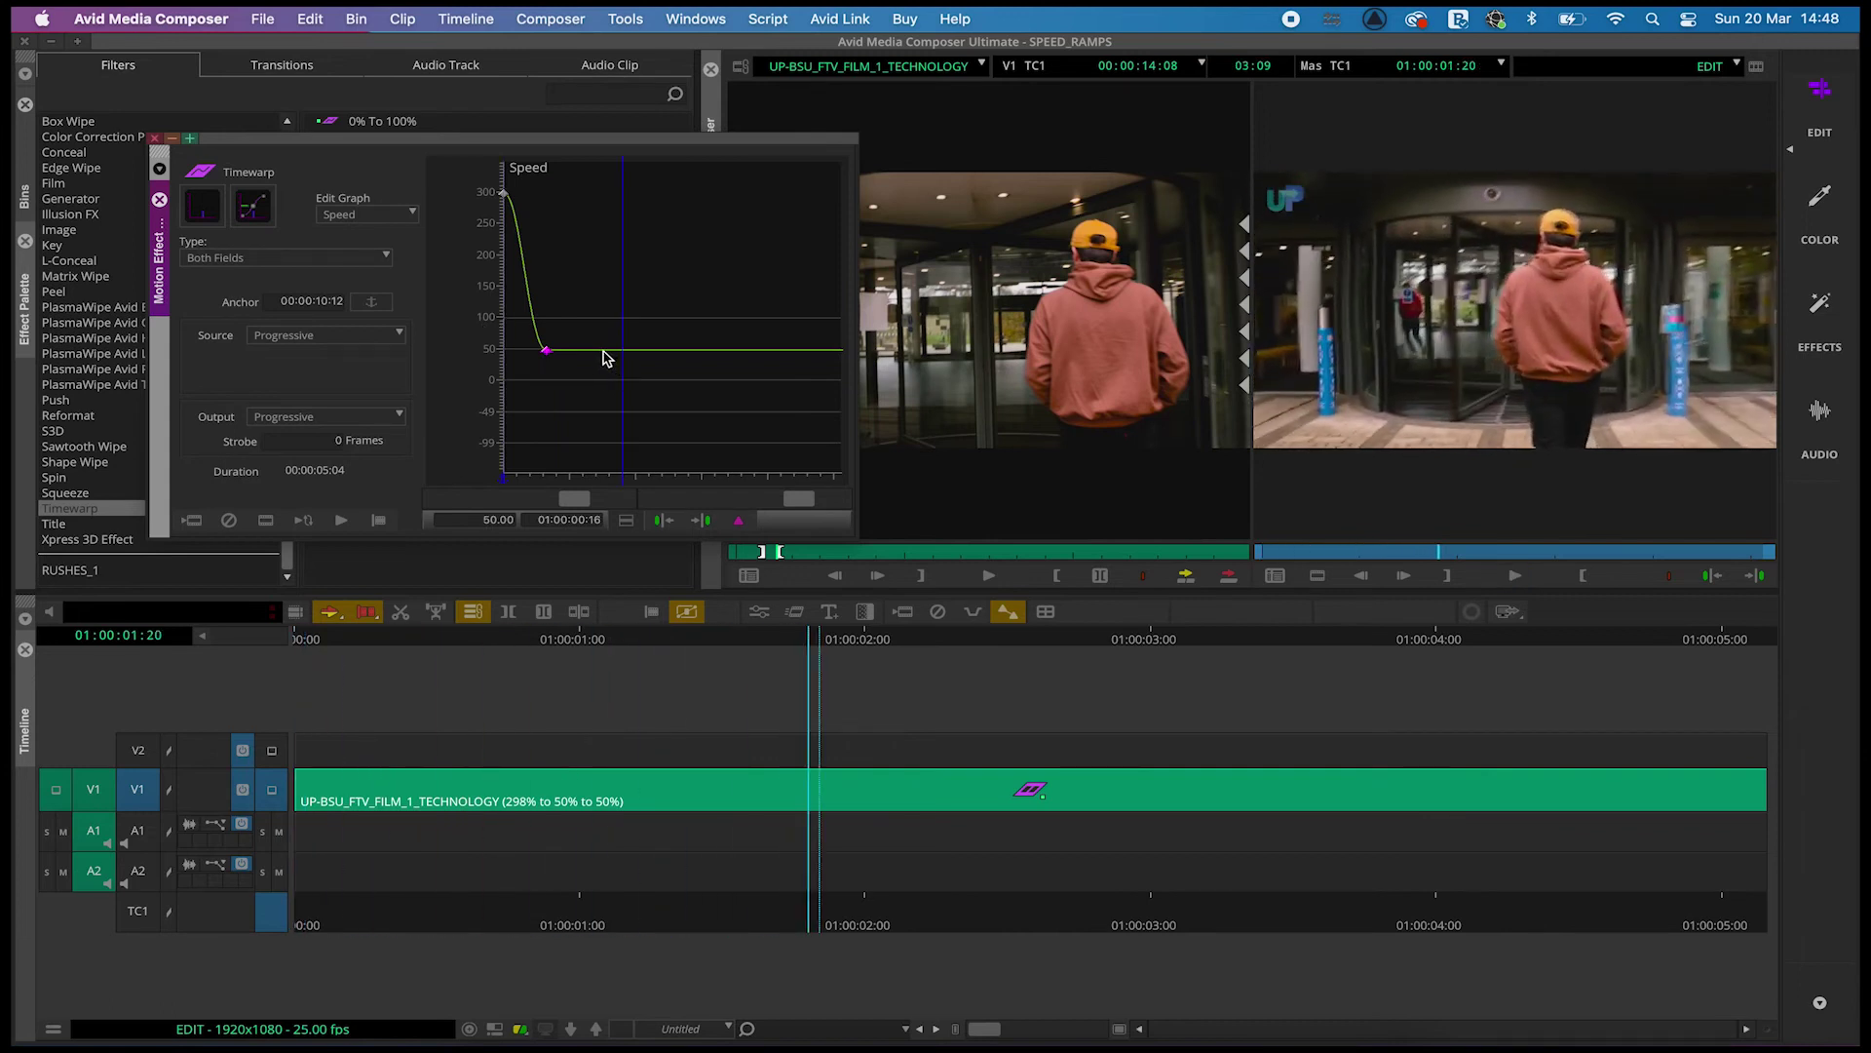
mouse_move(626, 301)
left_mouse_down()
mouse_move(559, 301)
mouse_move(604, 314)
left_mouse_up()
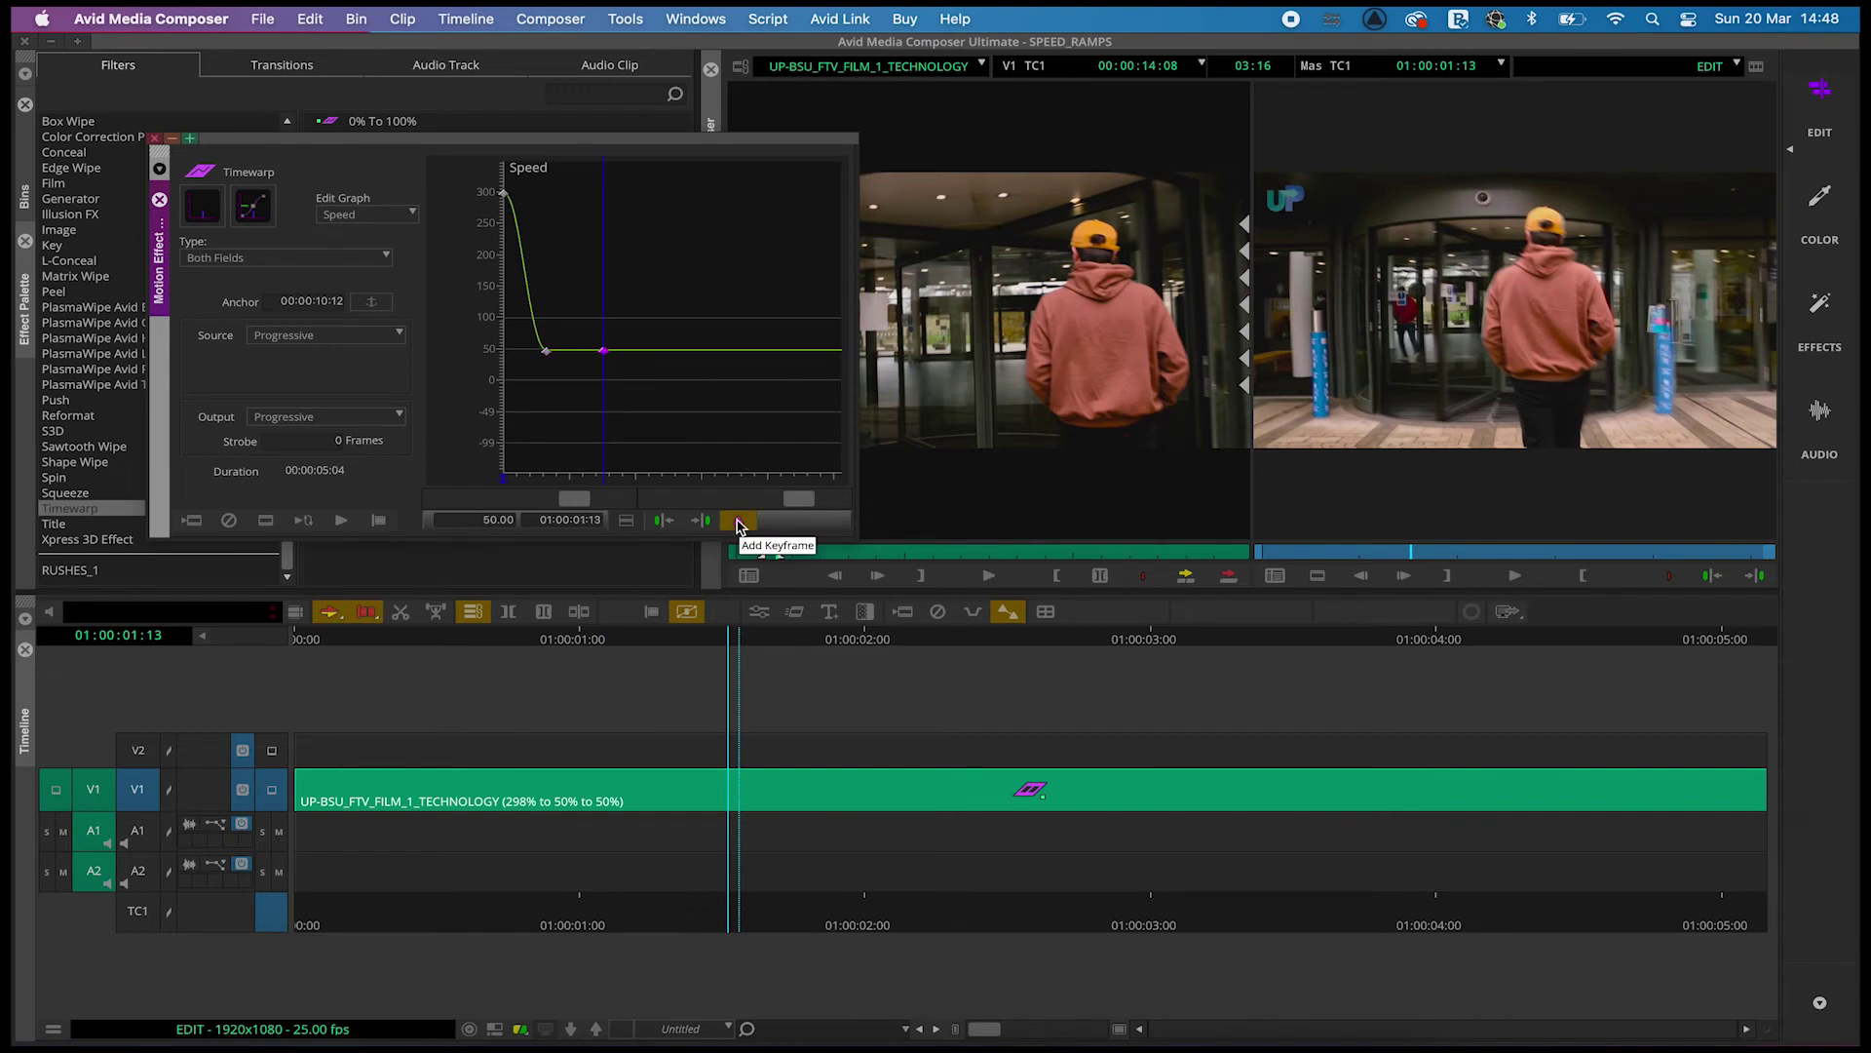
left_click_drag(603, 349, 605, 419)
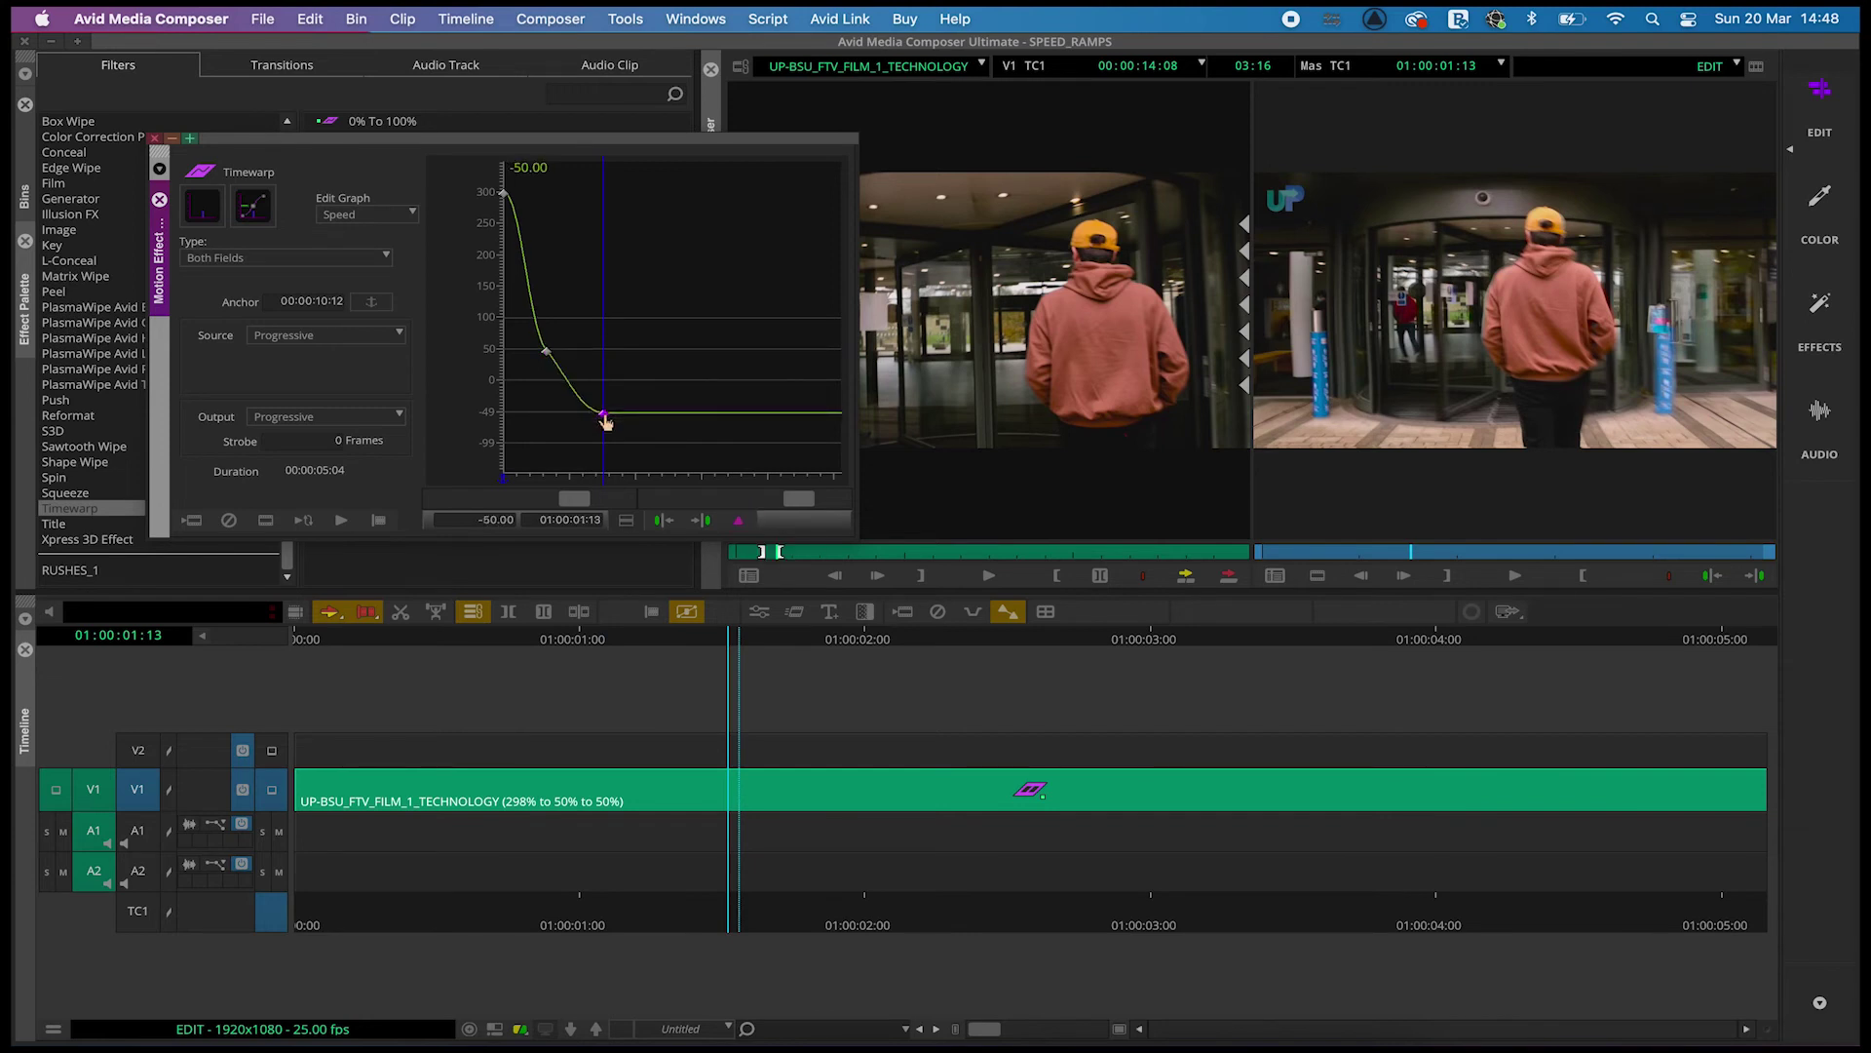
left_click_drag(605, 419, 605, 450)
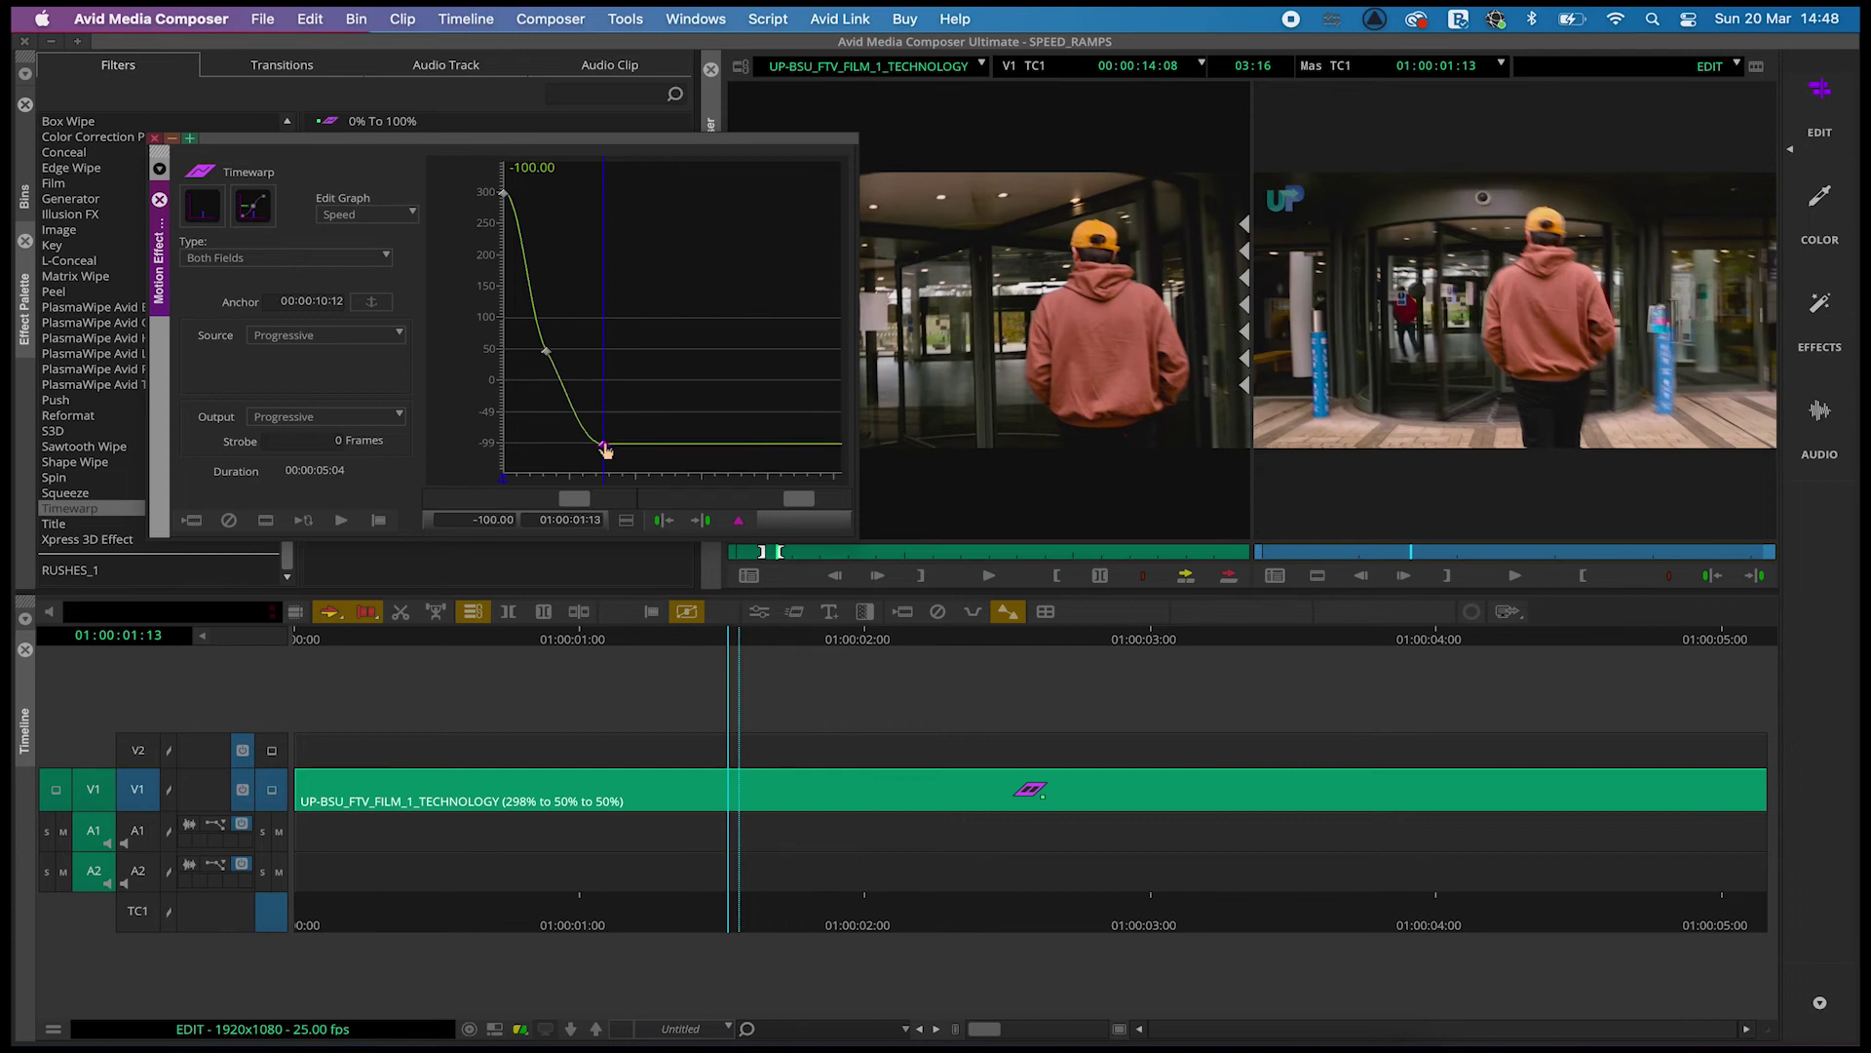
left_click_drag(603, 449, 603, 449)
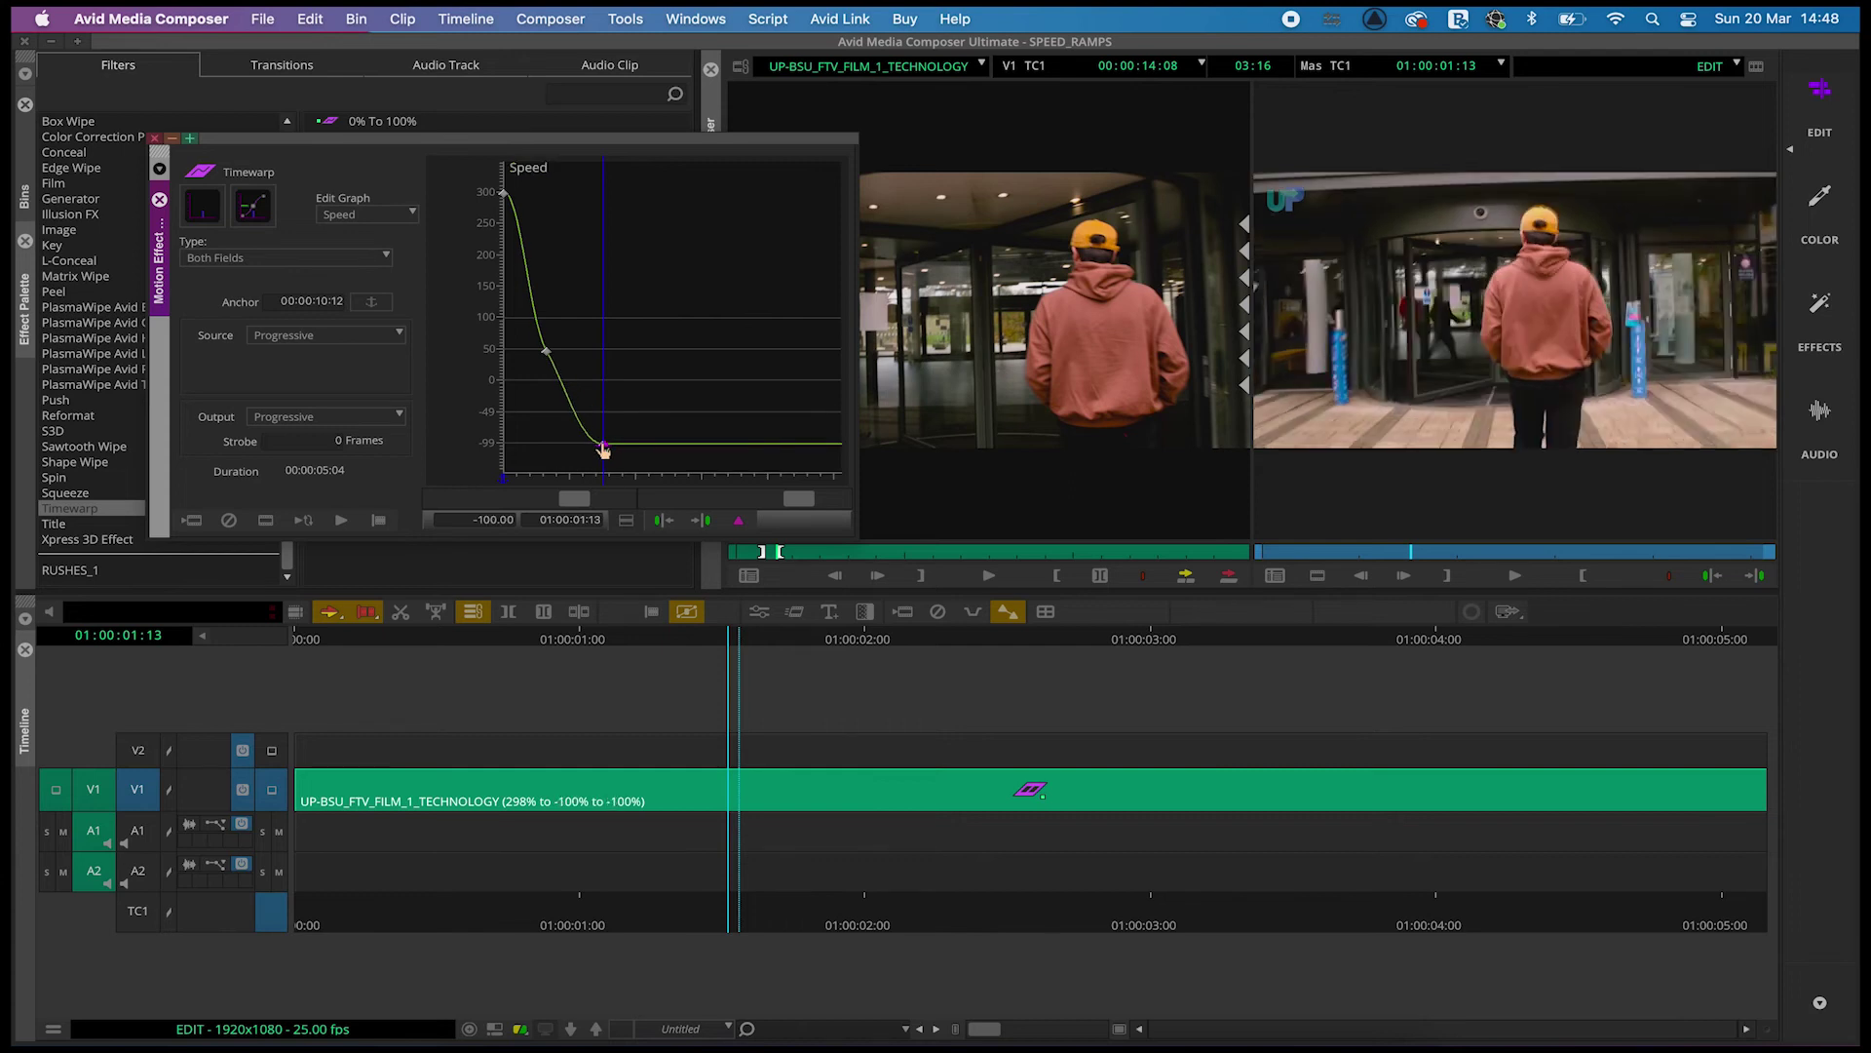
key("space")
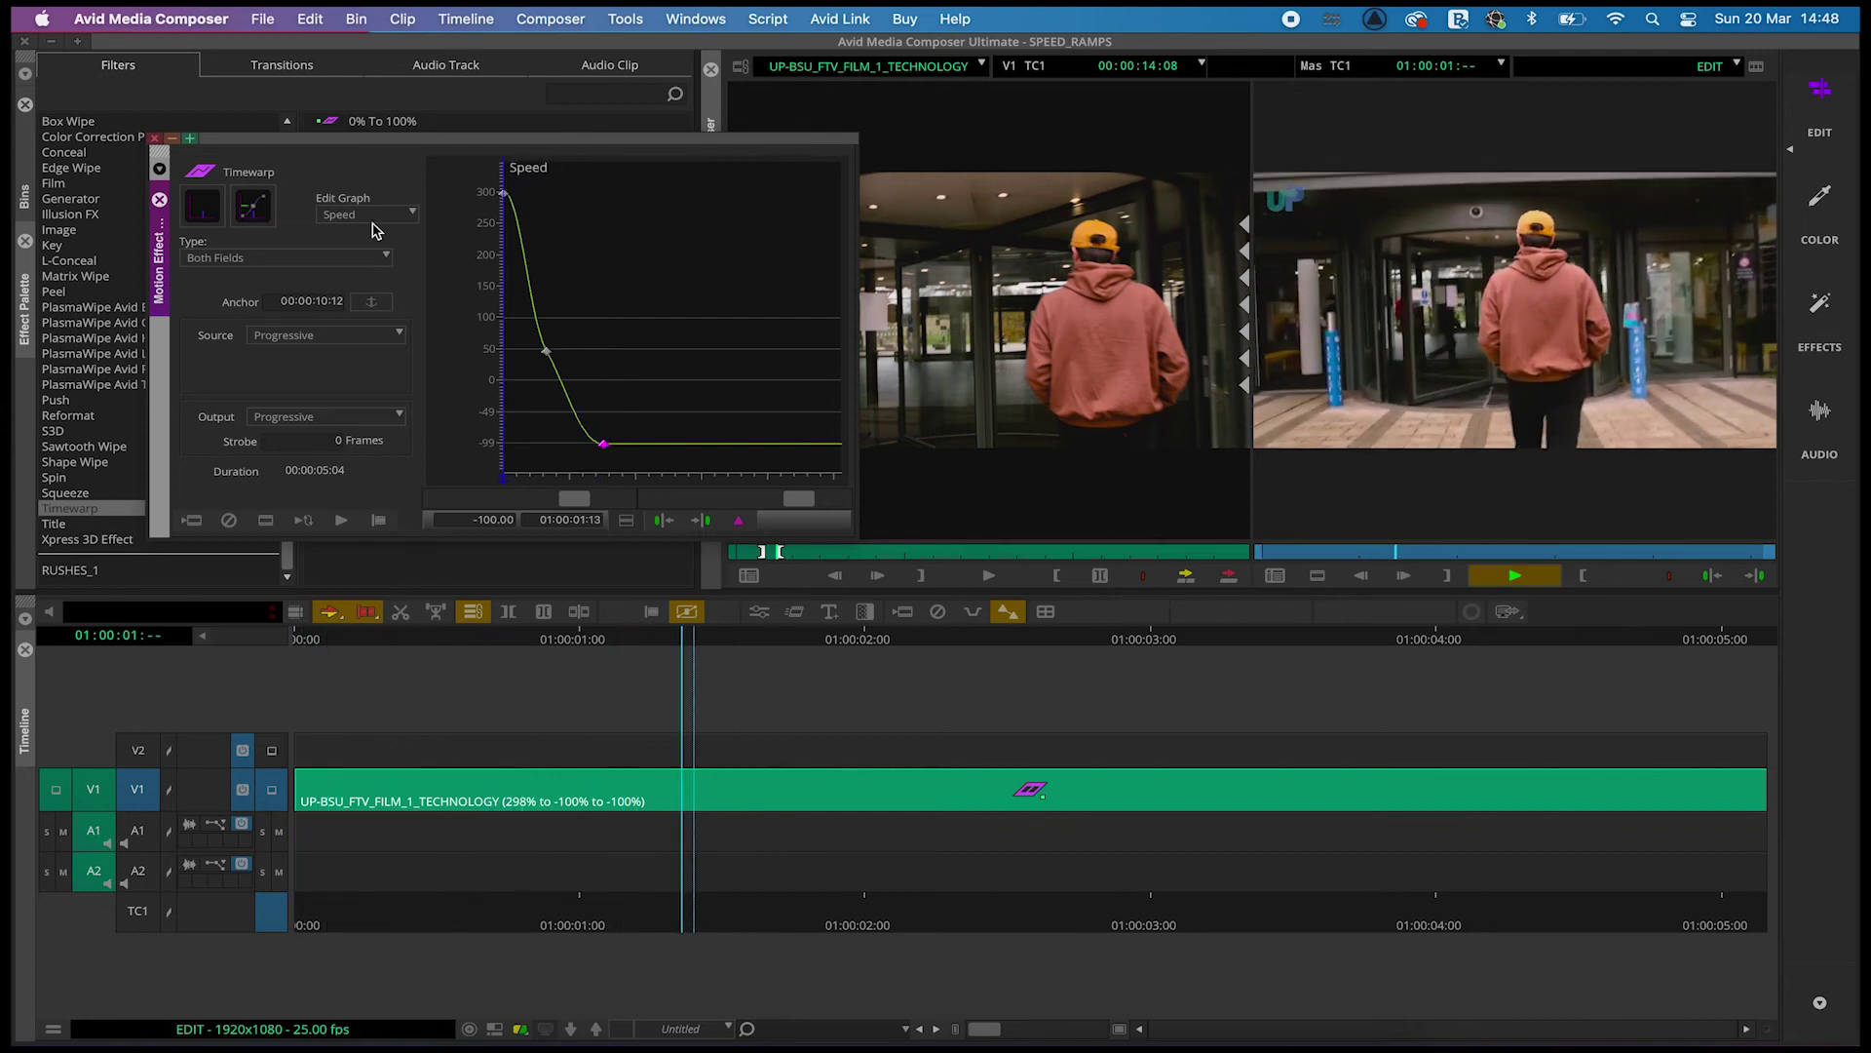
key("space")
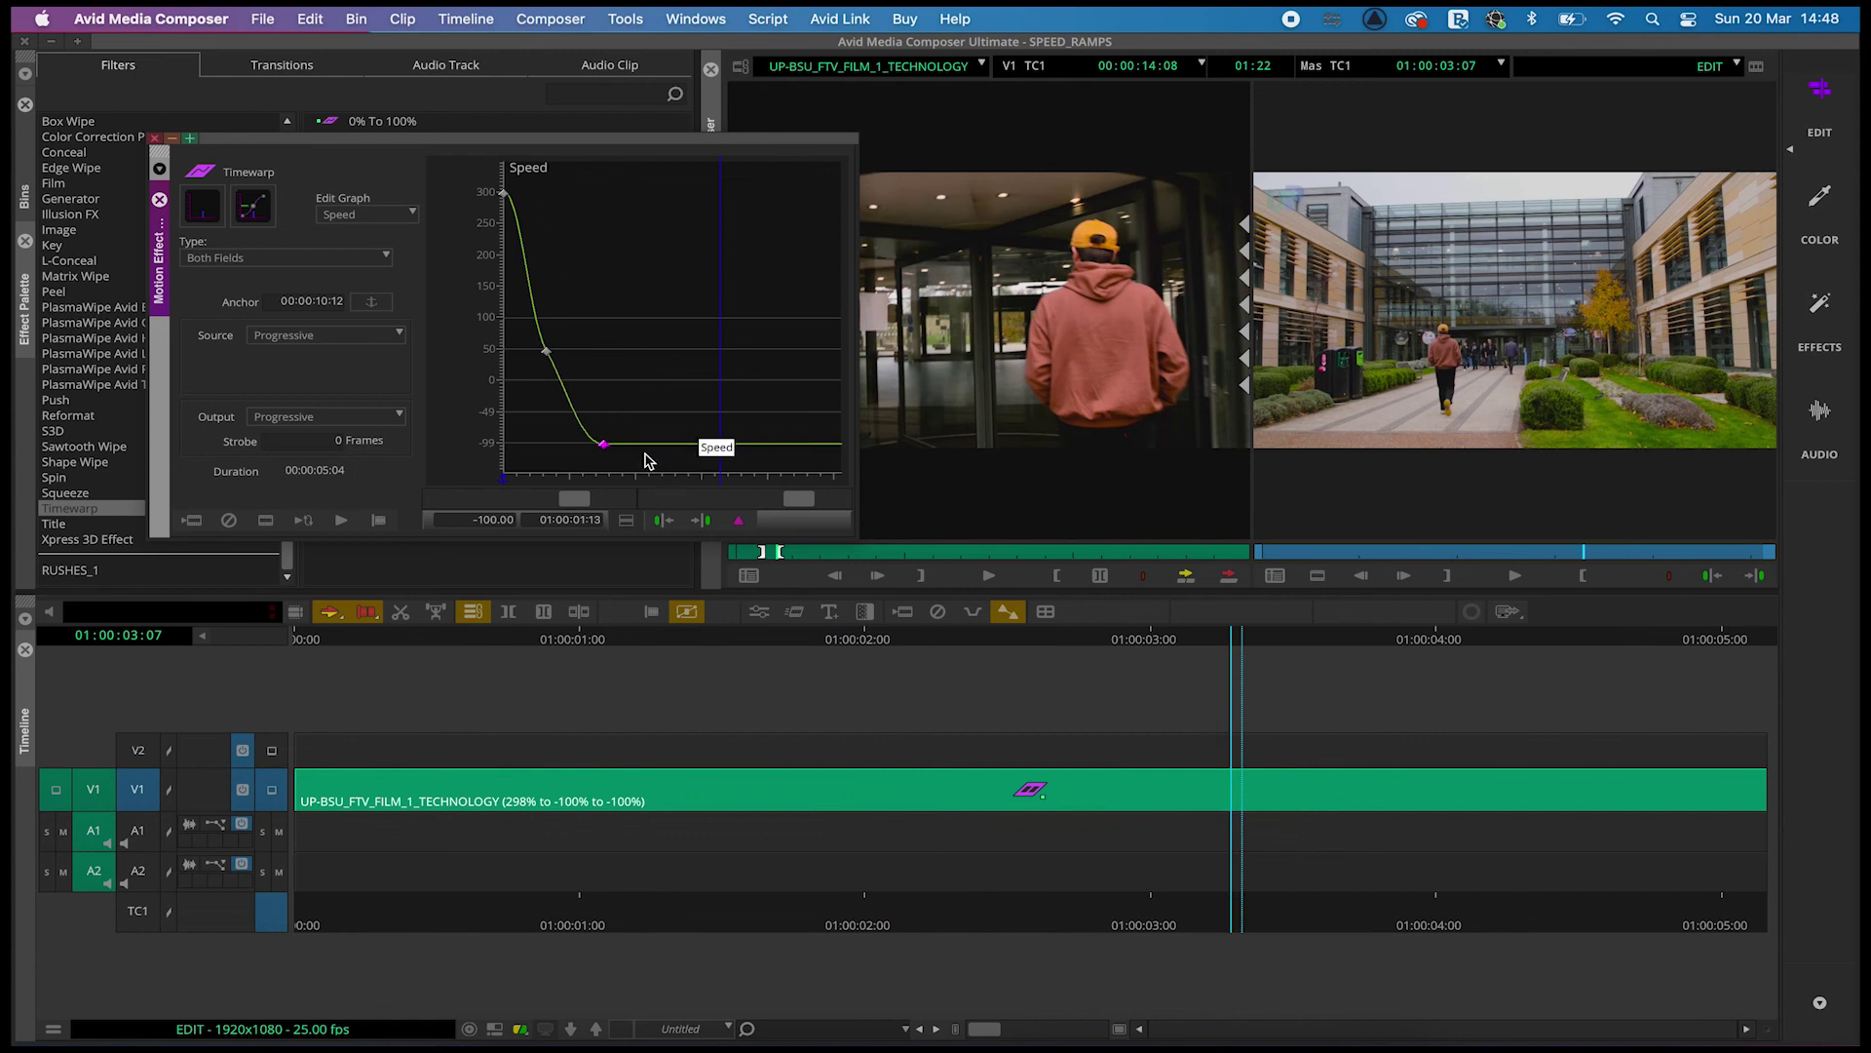
- Add a keyframe at 01:00:03:07, raise it to about 23%, and bring up its options
left_click(203, 206)
left_click(203, 206)
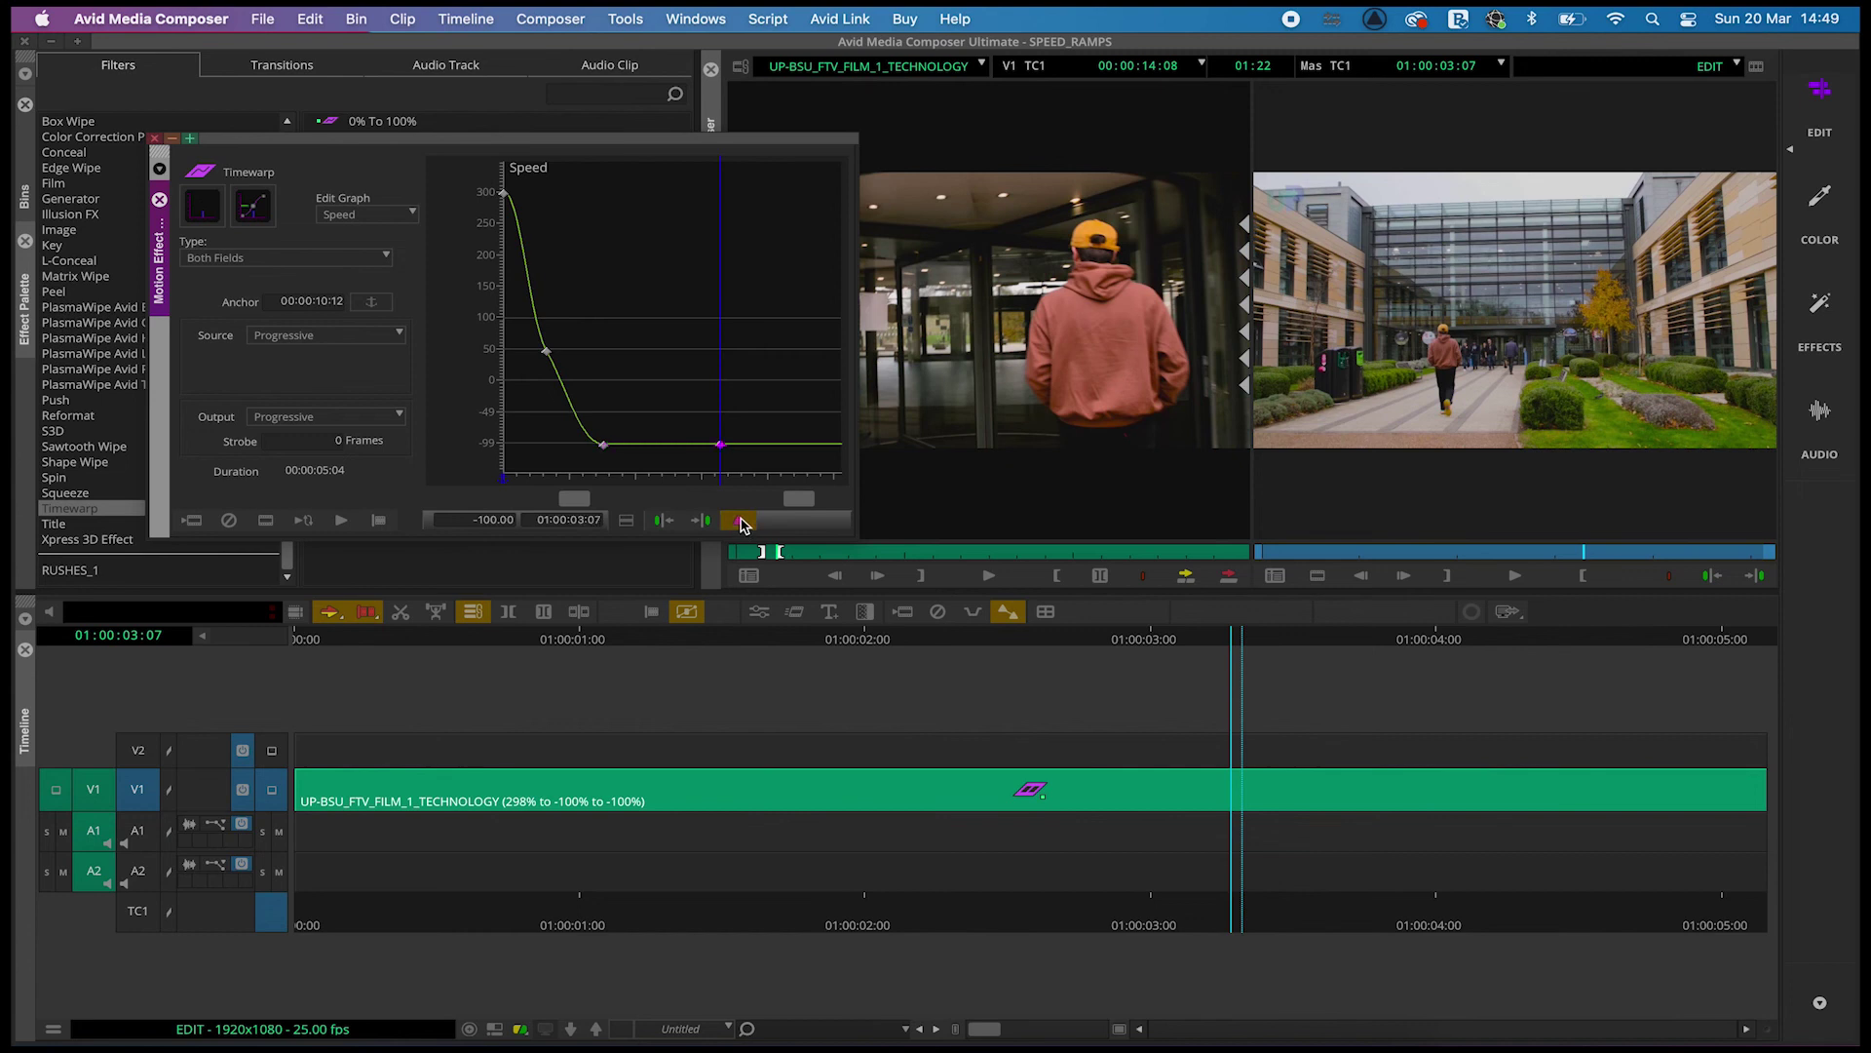
left_click_drag(719, 371, 719, 368)
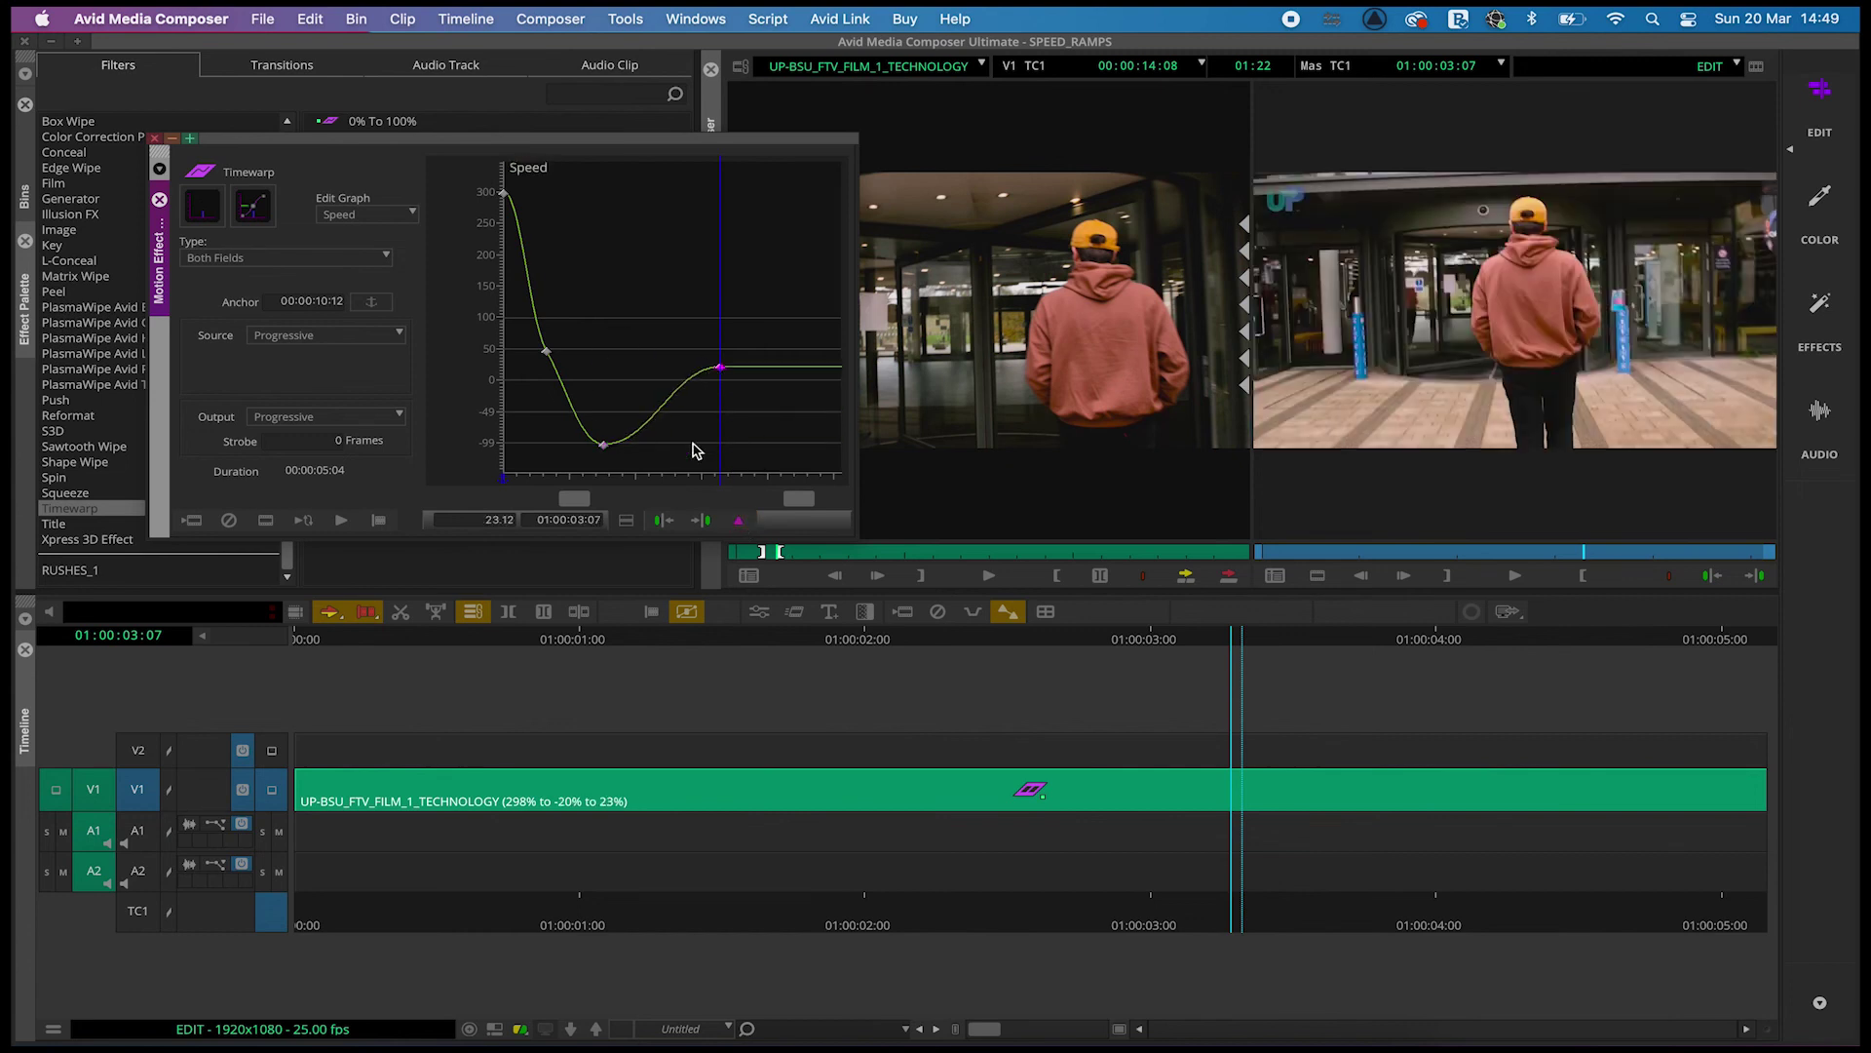
right_click(721, 377)
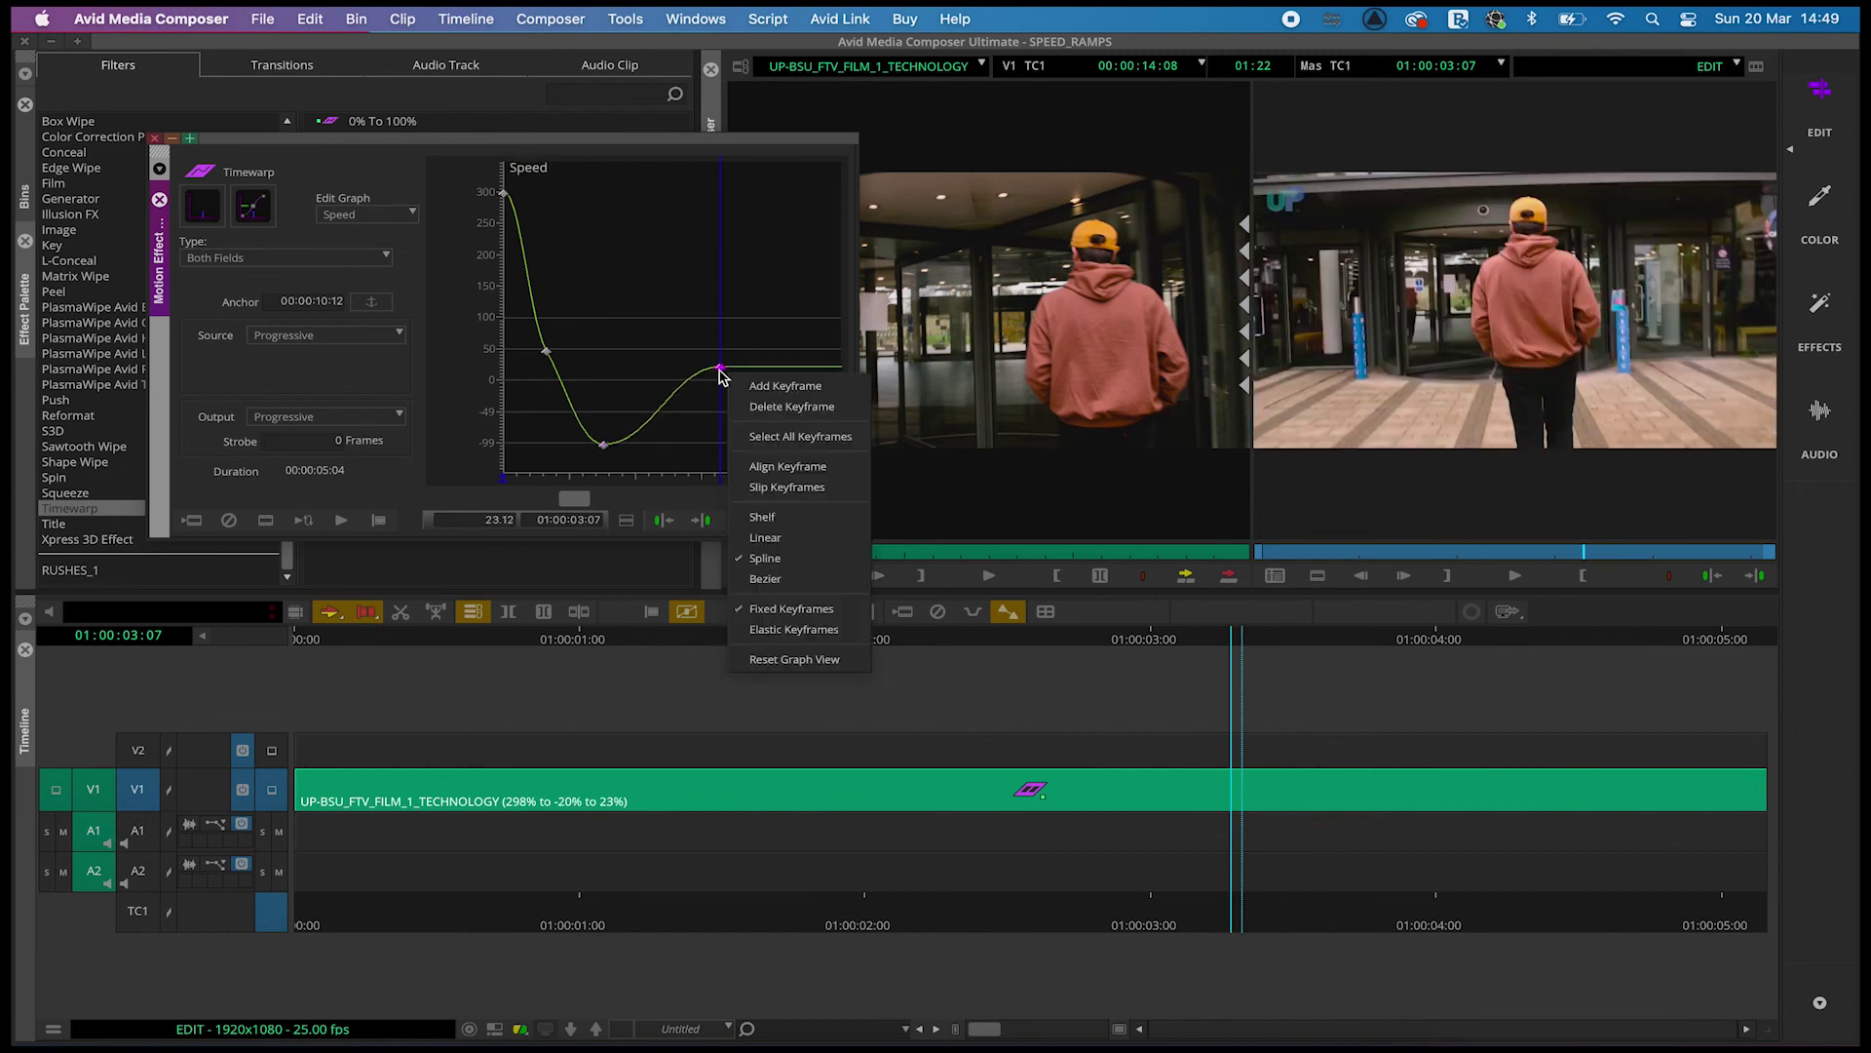